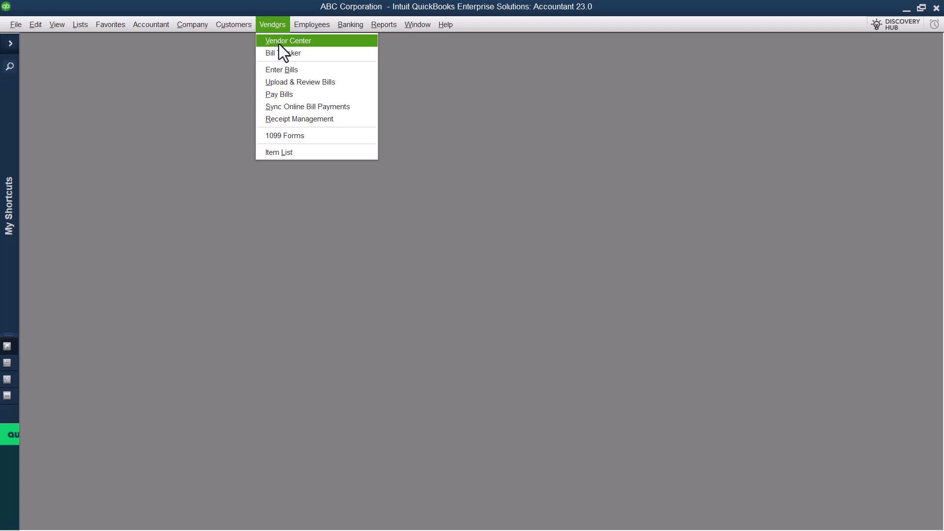
pyautogui.click(295, 70)
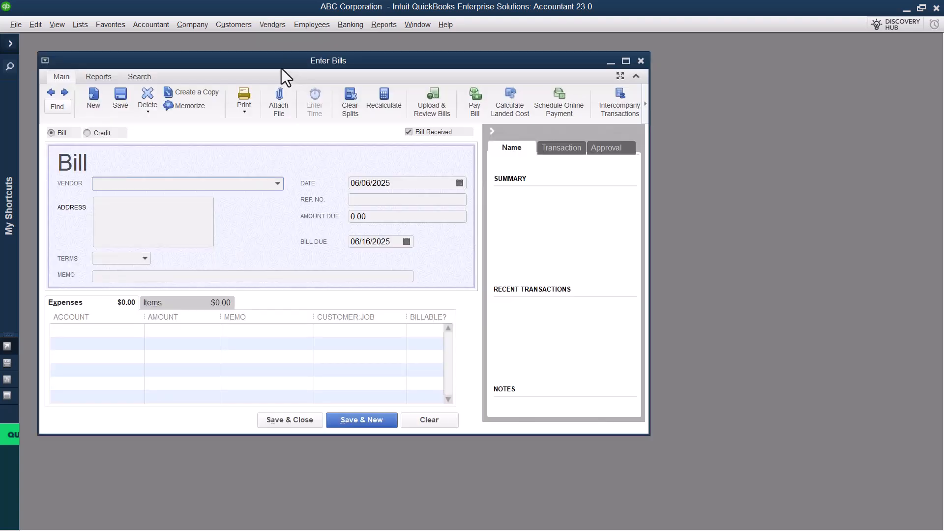
pyautogui.moveTo(281, 69); pyautogui.dragTo(428, 69)
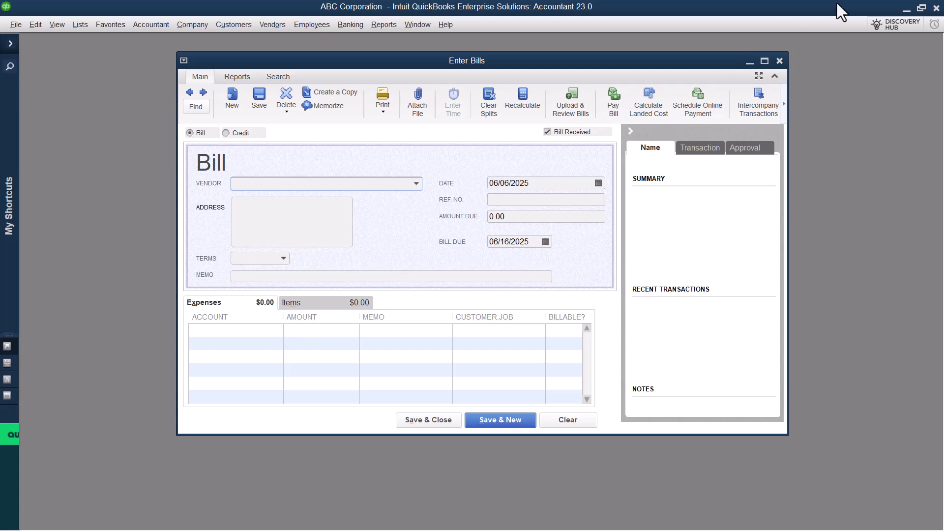
pyautogui.press('Escape')
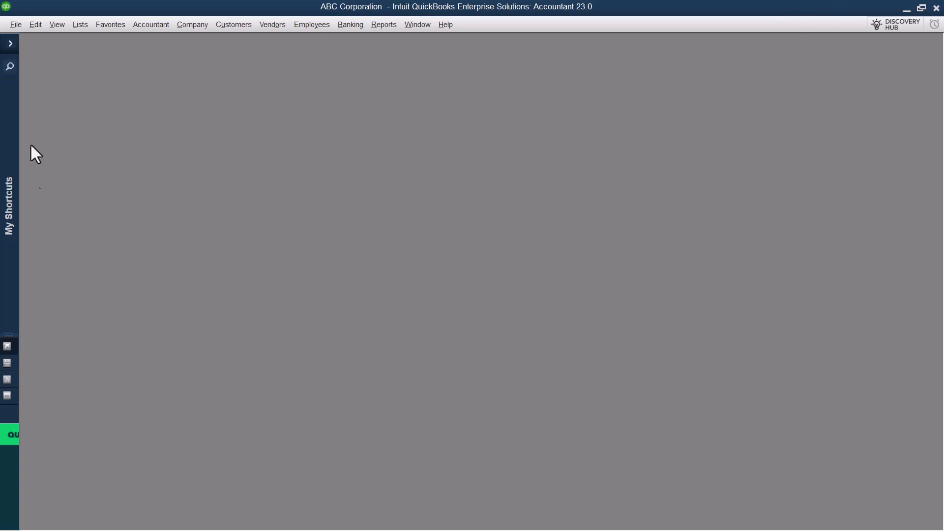
# Step: Open the Vendor Center from the shortcuts, collapse the shortcut list and center the Vendor Center window
pyautogui.click(12, 45)
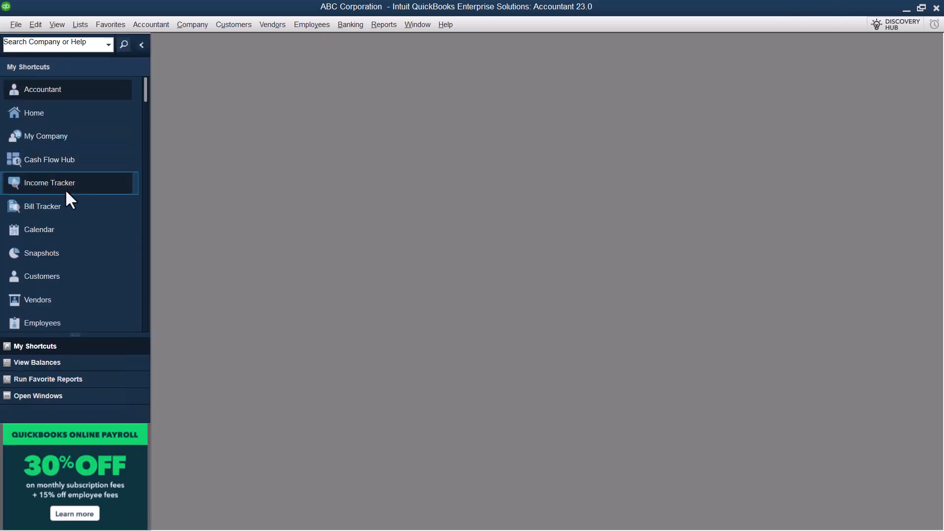
pyautogui.click(64, 294)
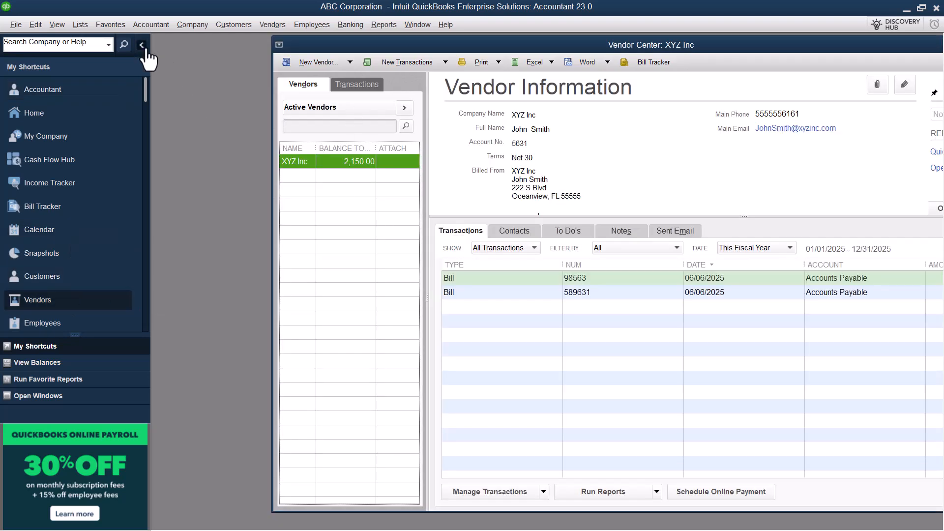
pyautogui.click(142, 45)
pyautogui.moveTo(410, 50); pyautogui.dragTo(497, 49)
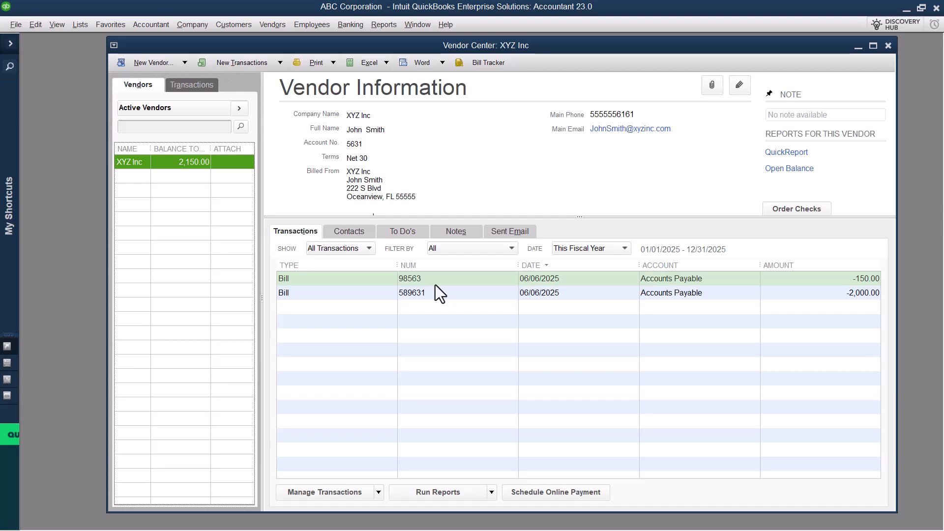
# Step: Create a new bill from the Vendor Center and select XYZ Inc as its vendor
pyautogui.click(266, 62)
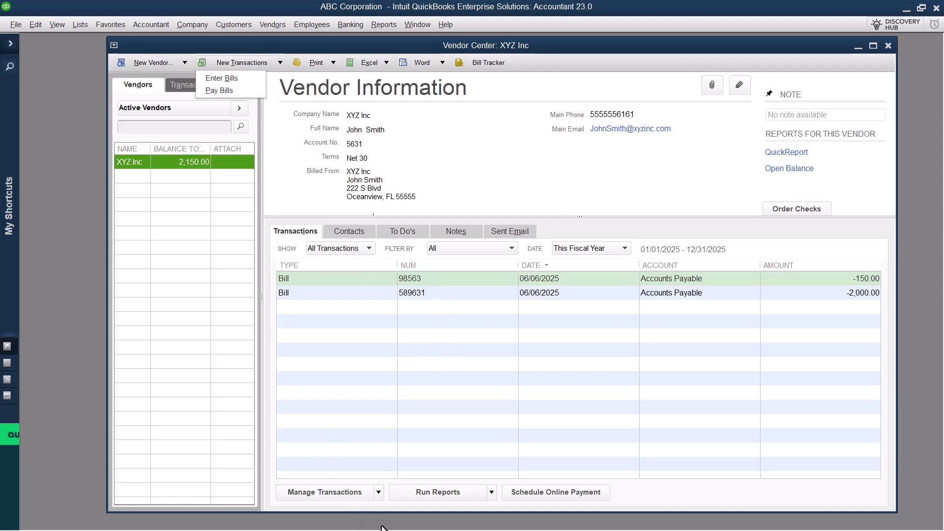
pyautogui.click(377, 493)
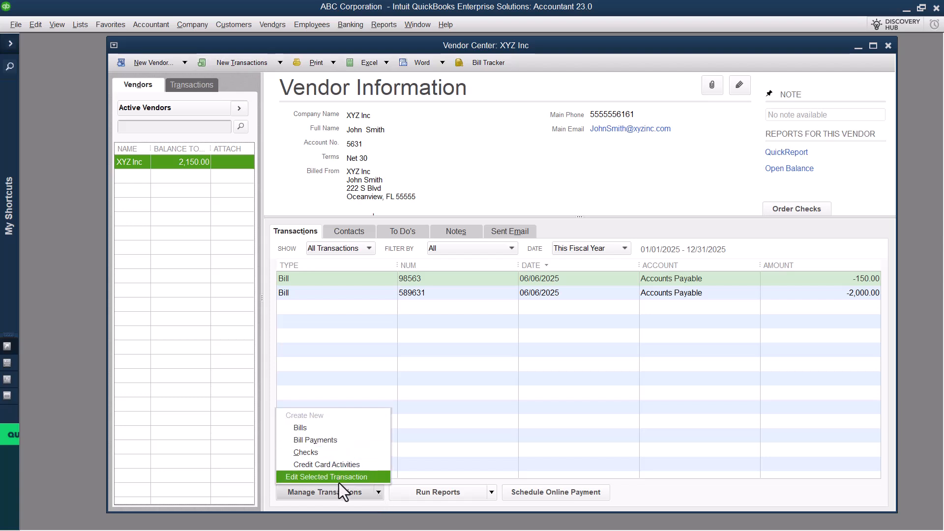
pyautogui.click(326, 429)
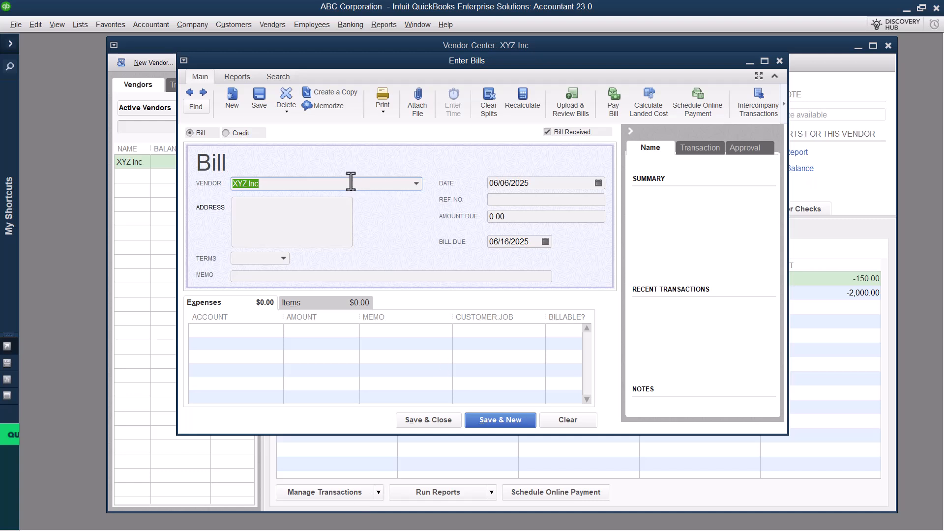
pyautogui.click(374, 183)
pyautogui.click(418, 184)
pyautogui.click(329, 226)
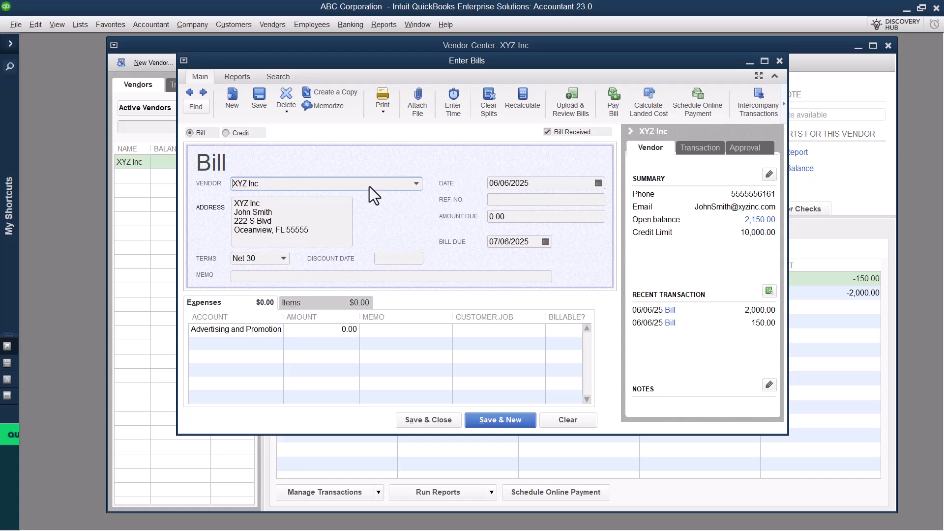
# Step: Open the XYZ Inc vendor record for editing and compare its payment settings with the terms filled in on the bill
pyautogui.moveTo(437, 64); pyautogui.dragTo(299, 91)
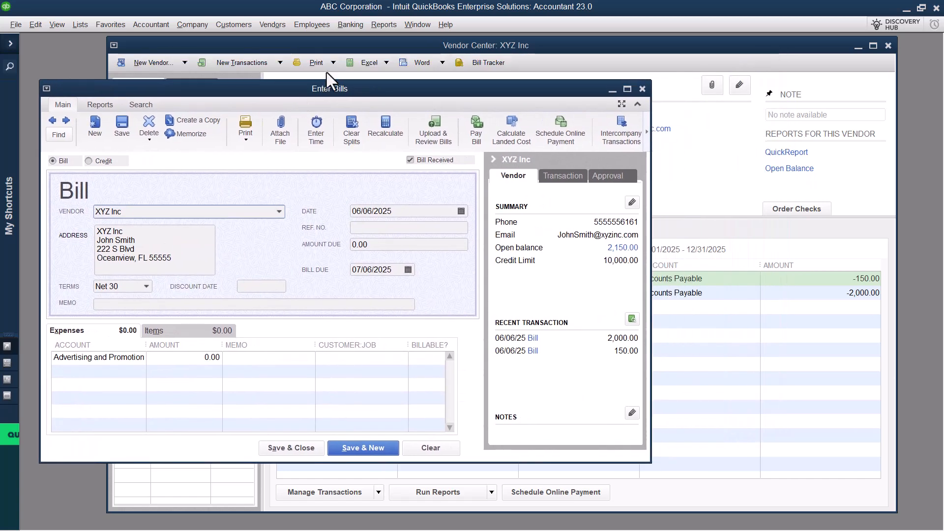
pyautogui.click(341, 49)
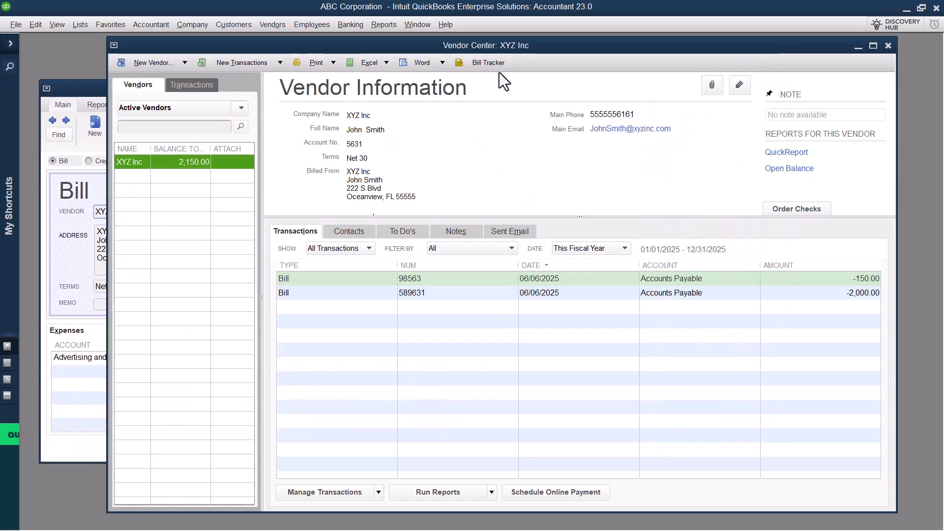
pyautogui.click(739, 85)
pyautogui.click(302, 188)
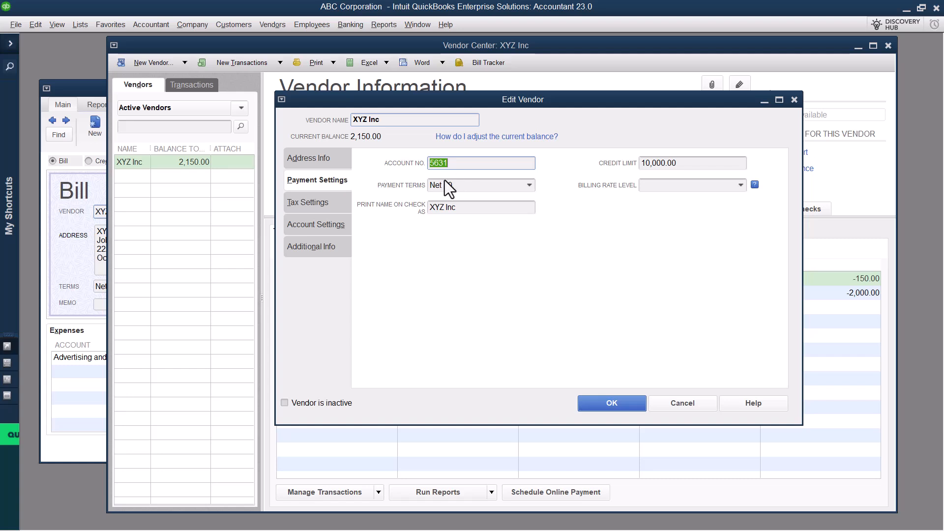
pyautogui.click(97, 86)
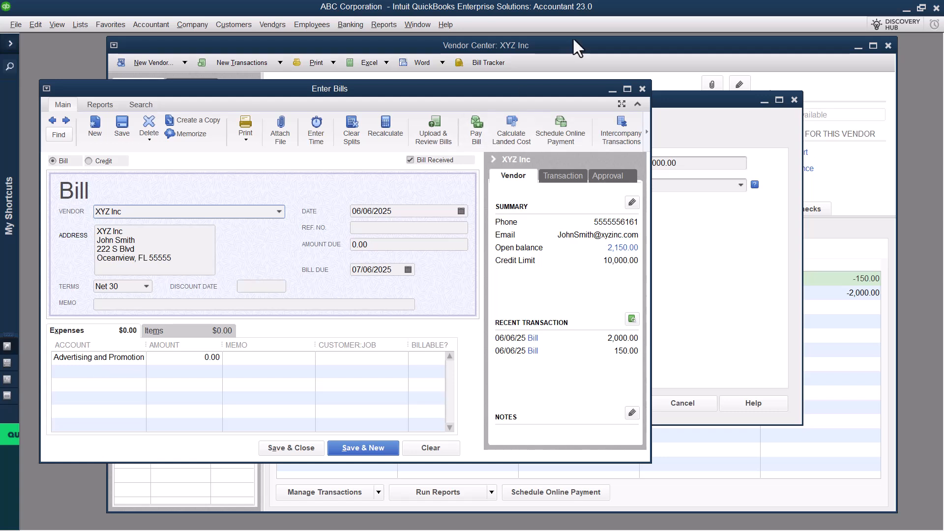
pyautogui.click(681, 104)
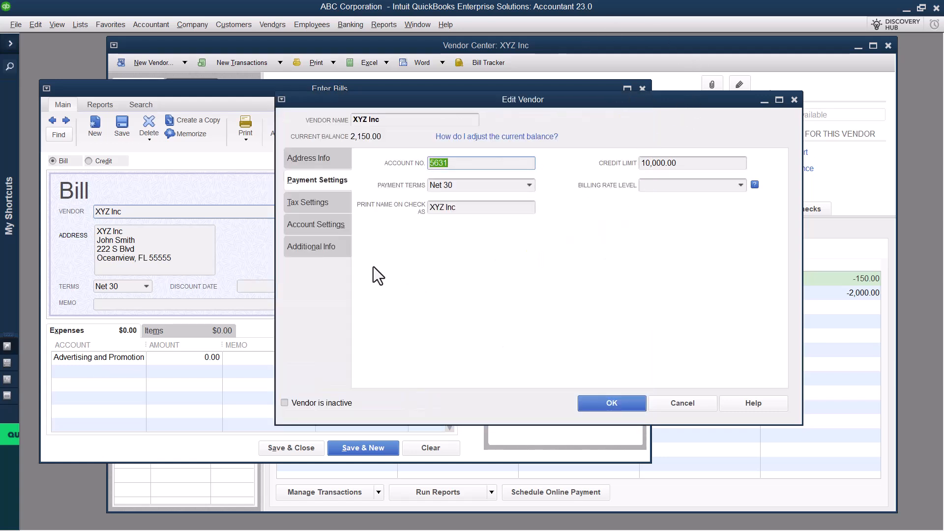
# Step: Review the expense accounts set to prefill for XYZ Inc, and close the vendor record without saving
pyautogui.click(328, 226)
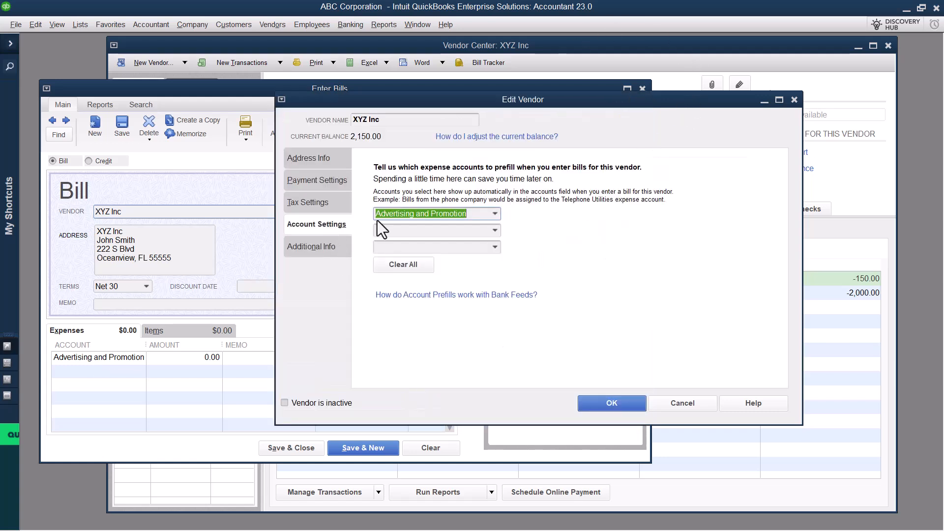
pyautogui.click(394, 230)
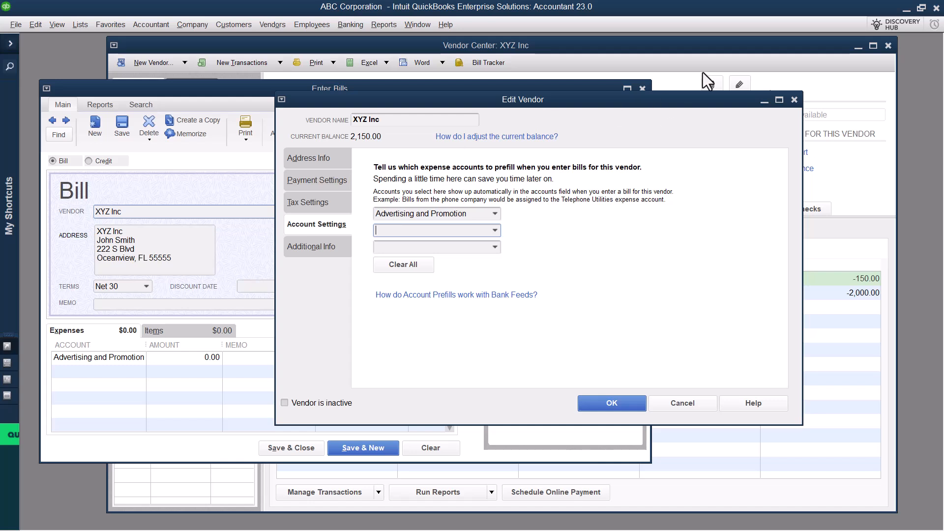
pyautogui.click(794, 100)
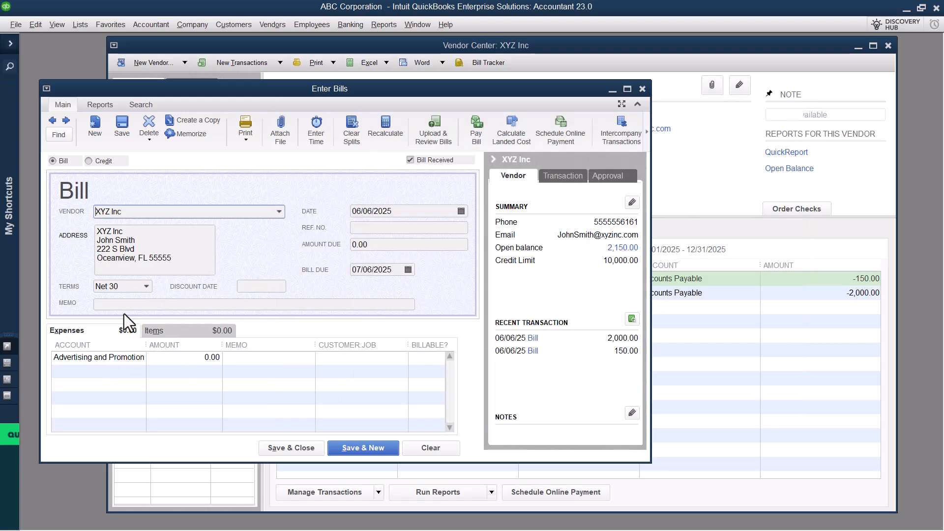
# Step: Set the bill's payment terms to Net 15
pyautogui.click(131, 288)
pyautogui.click(146, 287)
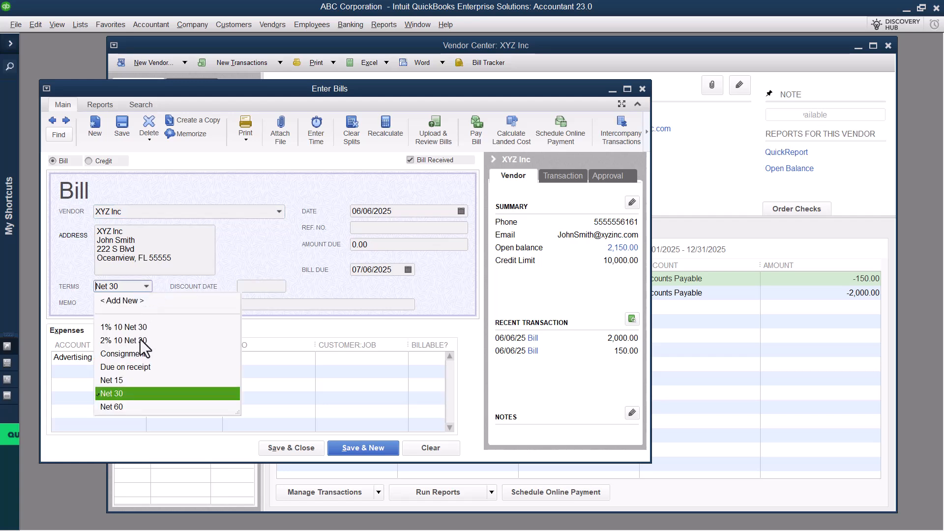
pyautogui.click(113, 381)
# Step: Change the first expense line's account to Professional Fees
pyautogui.click(130, 358)
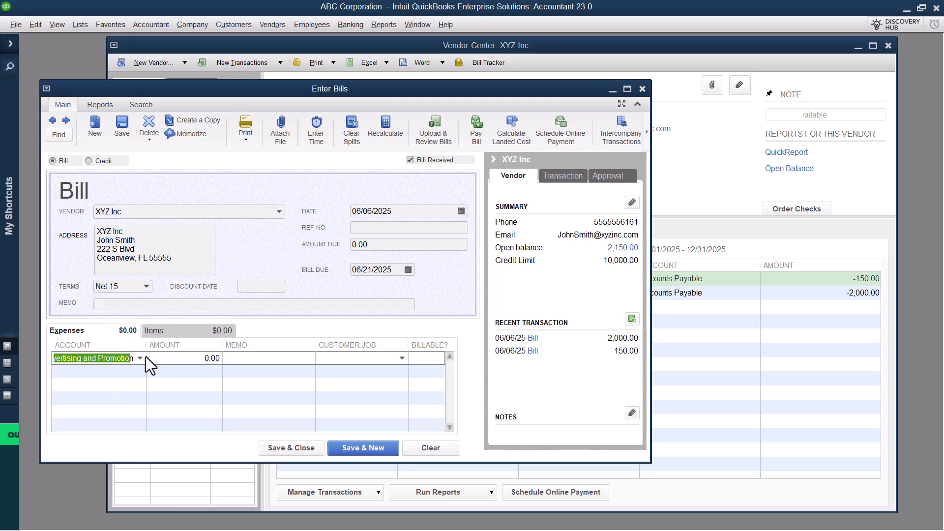
pyautogui.click(140, 358)
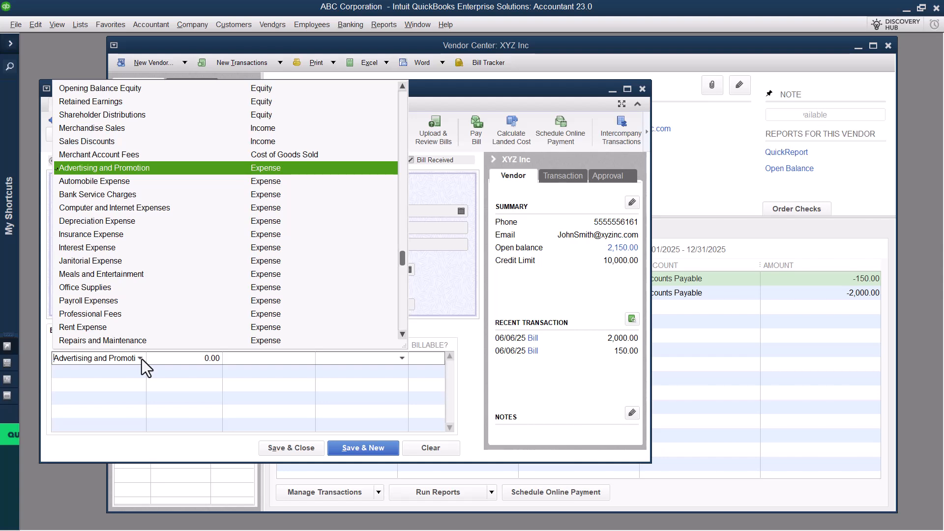
pyautogui.write('prof')
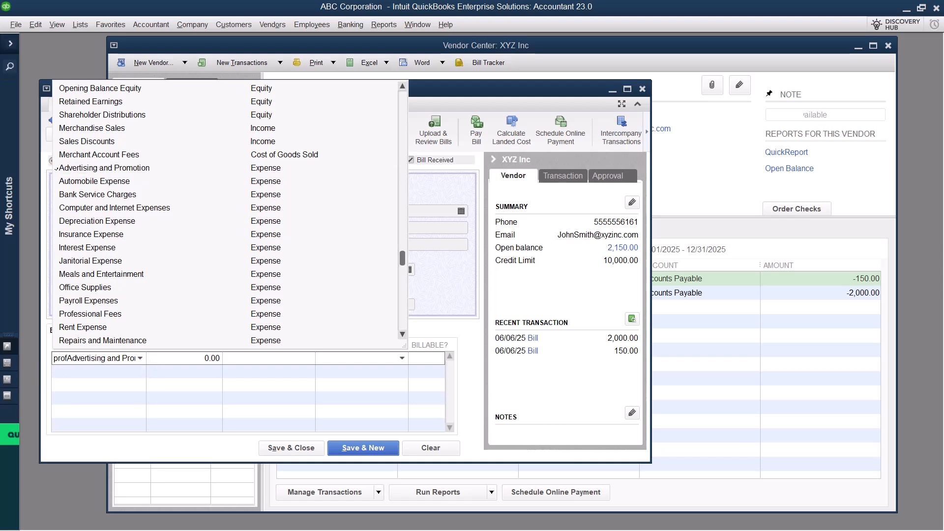
pyautogui.moveTo(53, 359); pyautogui.dragTo(206, 358)
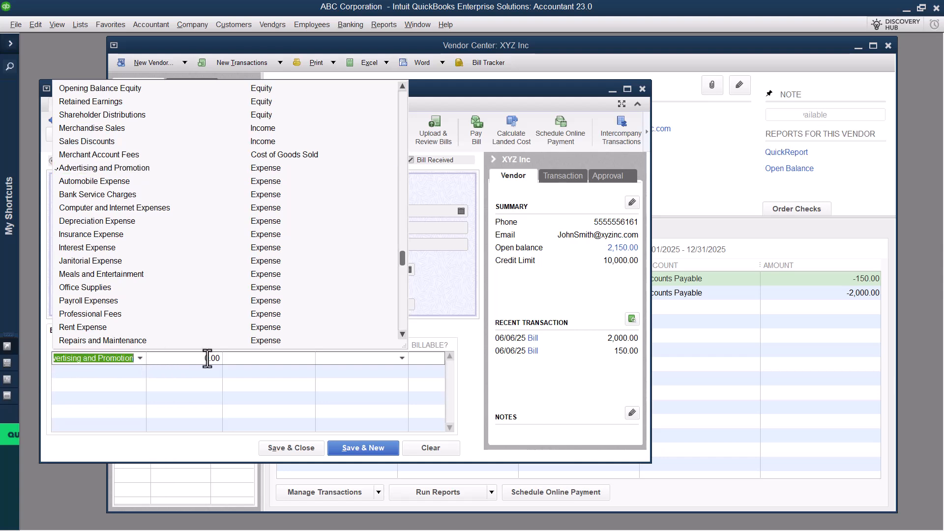
pyautogui.write('prof')
pyautogui.click(105, 405)
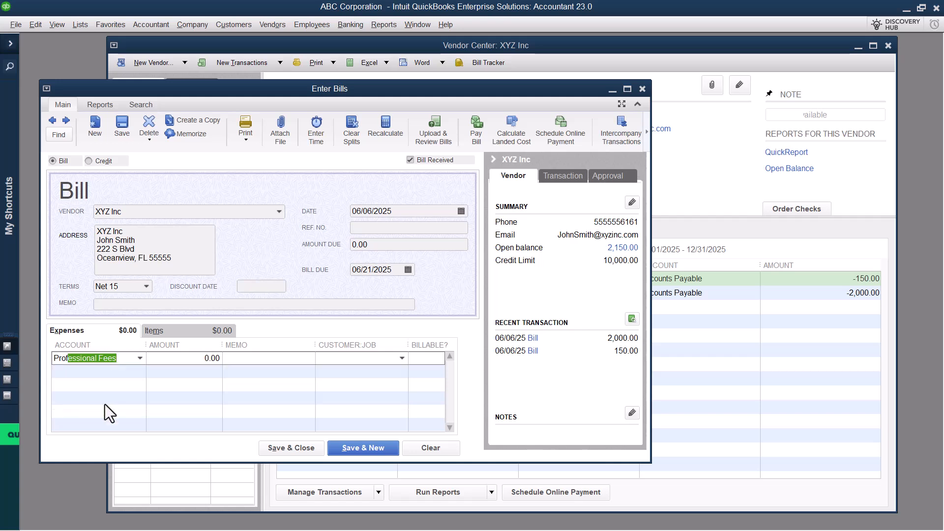
# Step: Enter 8523 as the bill's reference number and "Bill wide memo" as its header memo
pyautogui.click(411, 229)
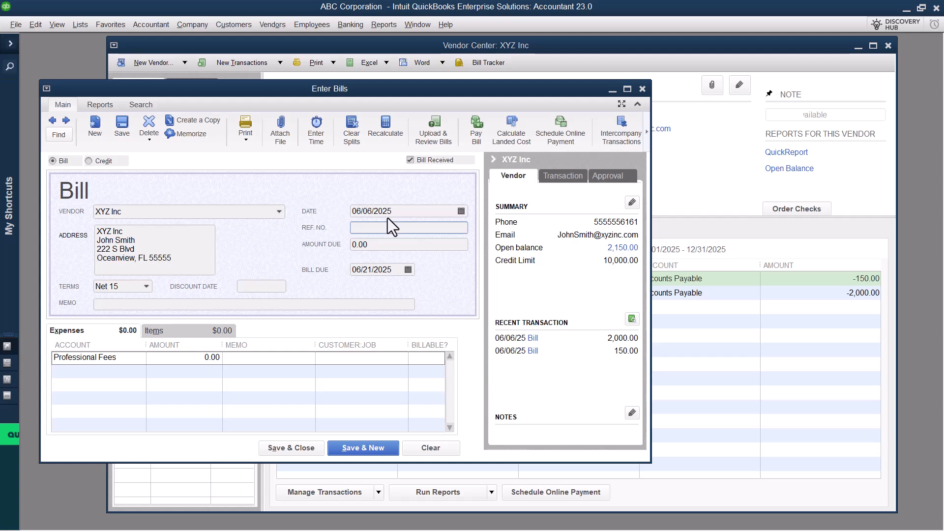
pyautogui.write('8523')
pyautogui.click(133, 303)
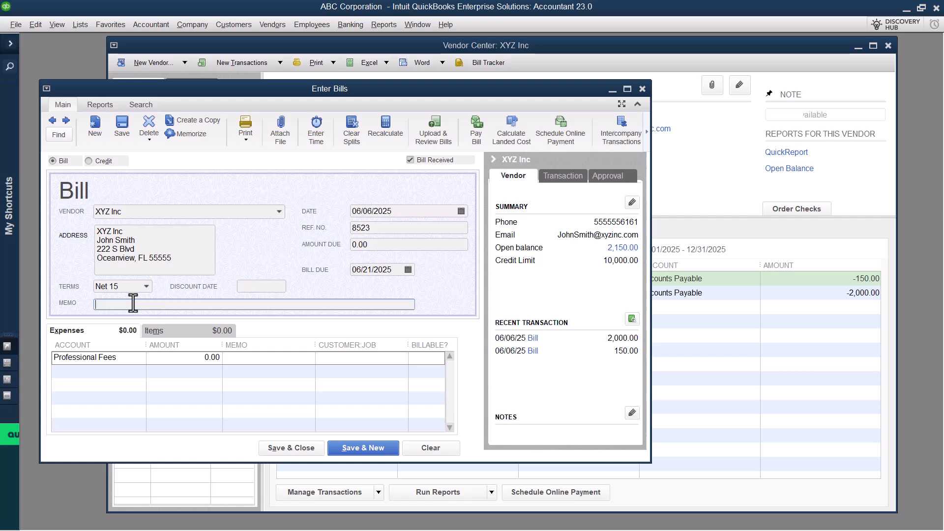
pyautogui.write('Bill wide memo')
# Step: Give the Professional Fees line an amount of 5000 and the memo "Consulting on new marketing plan"
pyautogui.click(174, 358)
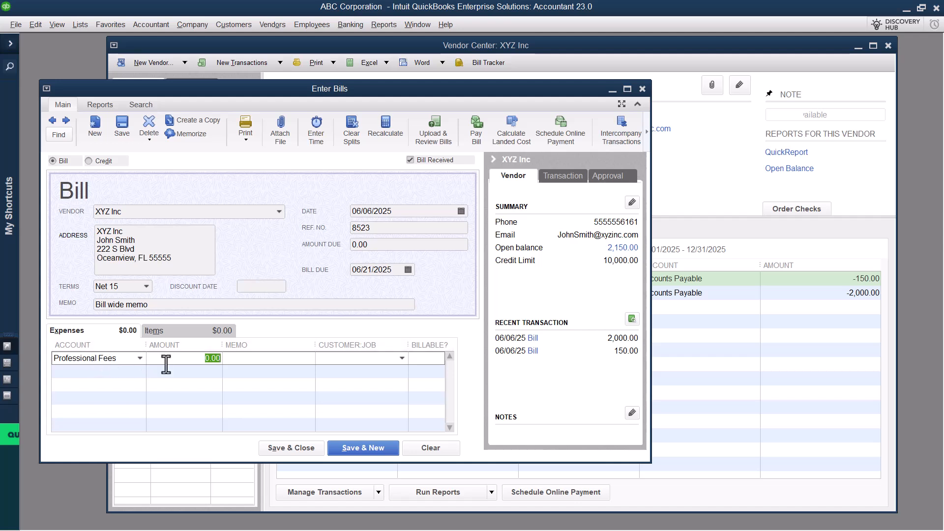
pyautogui.write('5000')
pyautogui.press('Tab')
pyautogui.write('Con')
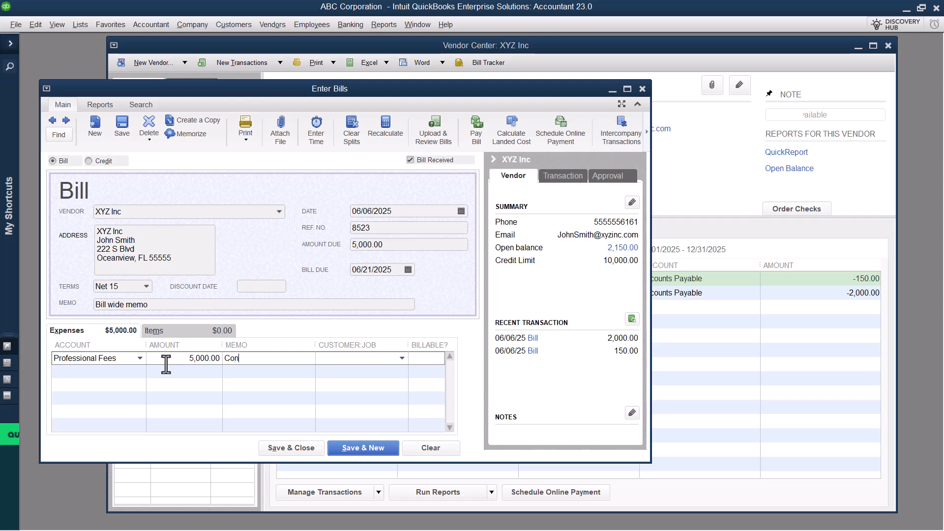
pyautogui.write('sulting on new marketing plan')
pyautogui.press('Tab')
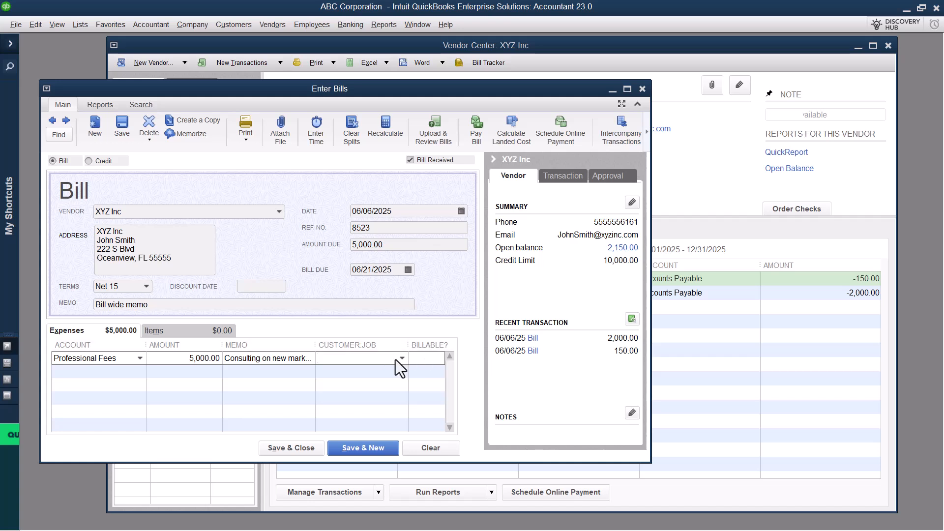
# Step: Add a second expense line for Office Supplies with an amount of 150 and the memo "Branded stationary"
pyautogui.click(101, 372)
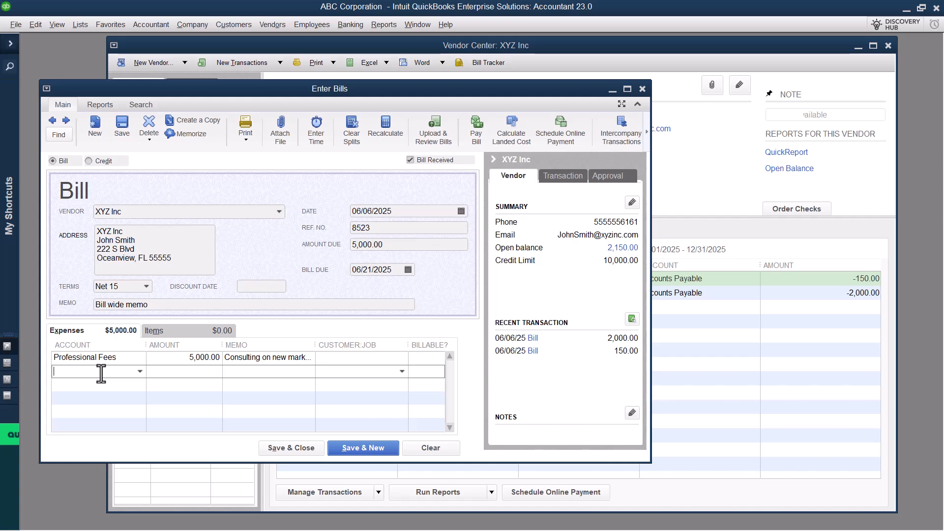
pyautogui.write('Office Supplies')
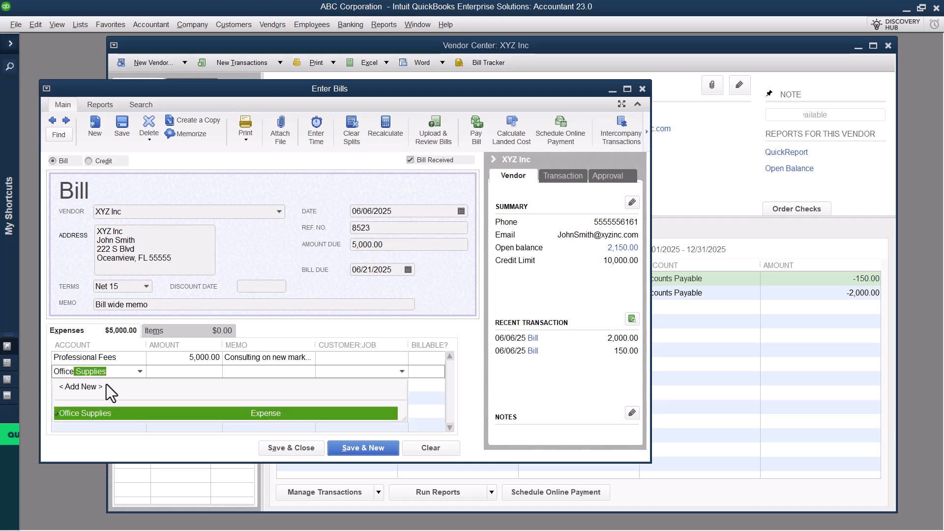
pyautogui.click(113, 414)
pyautogui.write('150')
pyautogui.press('Tab')
pyautogui.write('Branded s')
pyautogui.press('BackSpace')
pyautogui.press('BackSpace')
pyautogui.write('tationary')
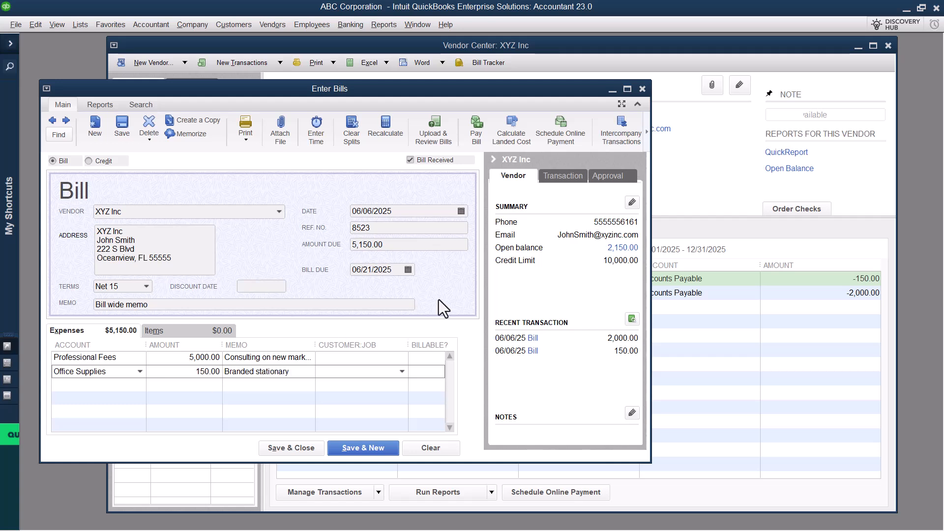
# Step: Save the bill, declining to make the changed terms permanent for XYZ Inc
pyautogui.click(411, 306)
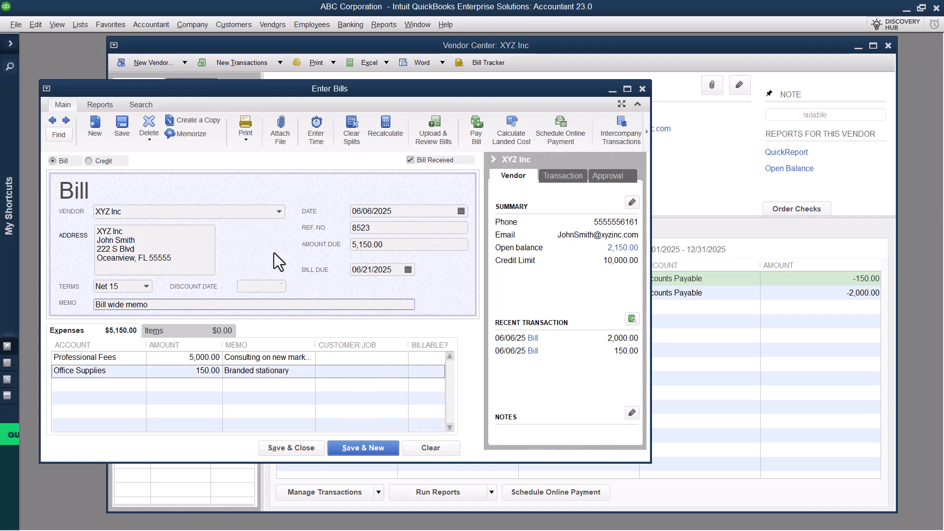
pyautogui.click(126, 130)
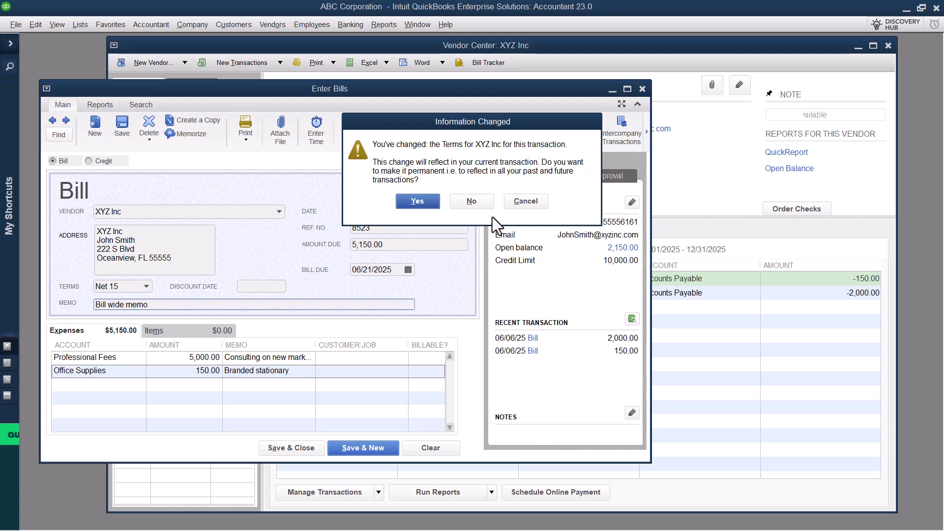
pyautogui.click(472, 202)
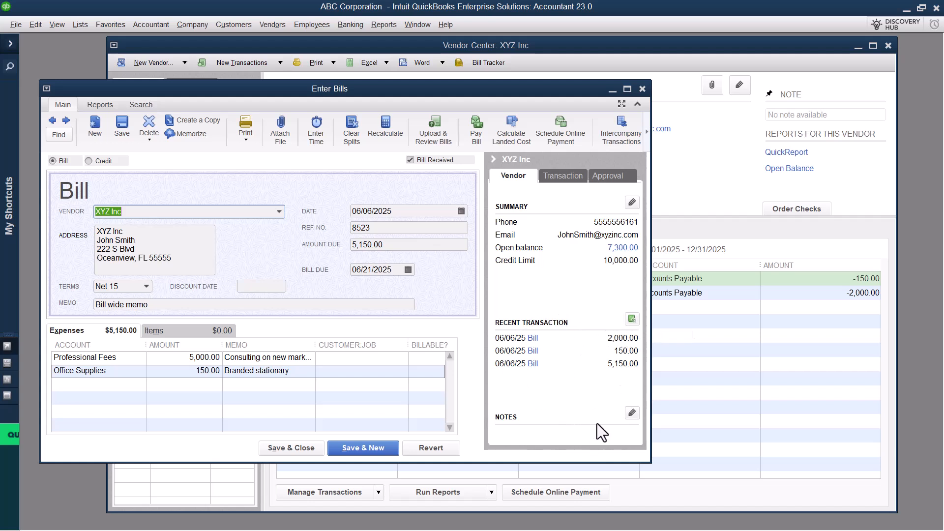
# Step: Examine the saved bill's transaction and approval details, and close the bill
pyautogui.click(581, 178)
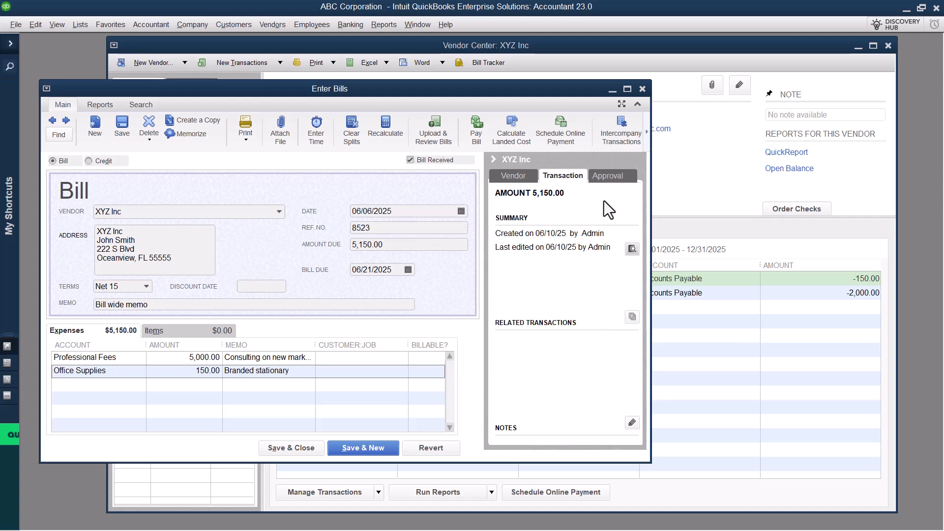
pyautogui.click(609, 179)
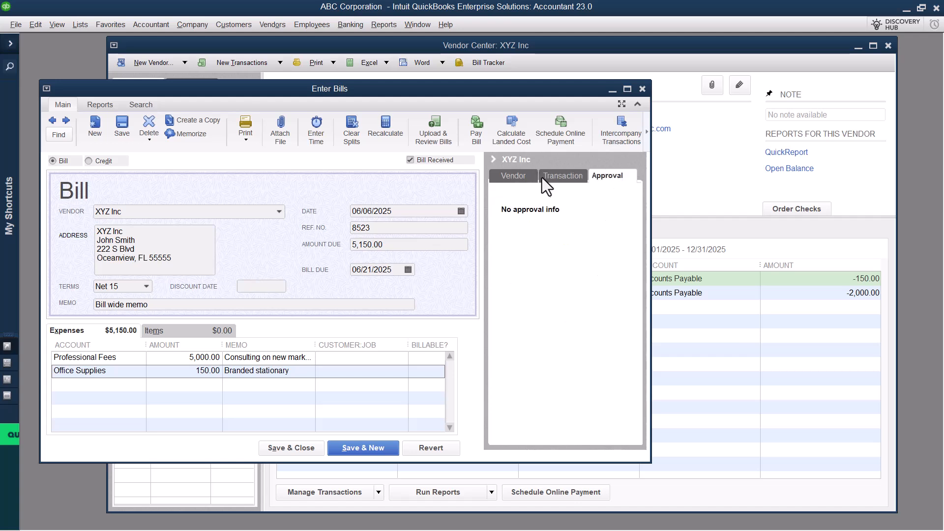
pyautogui.click(294, 447)
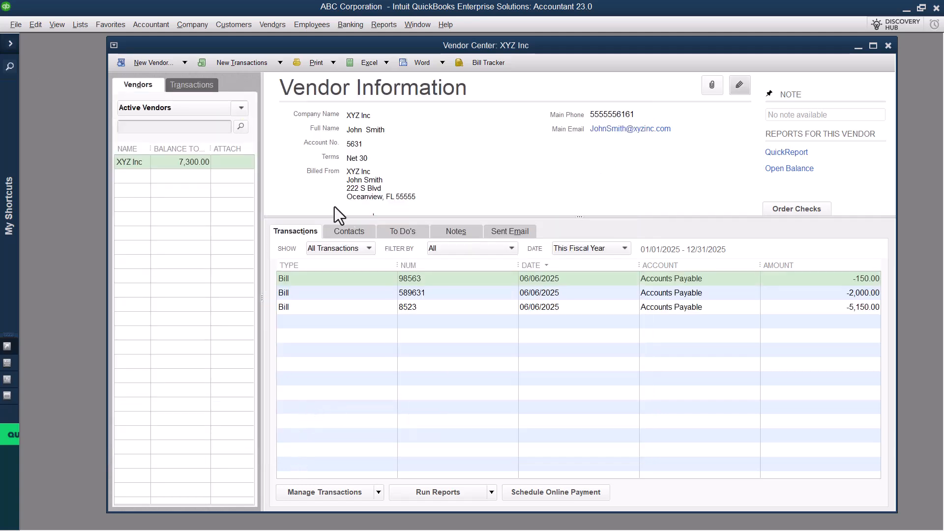
pyautogui.click(381, 494)
pyautogui.click(323, 426)
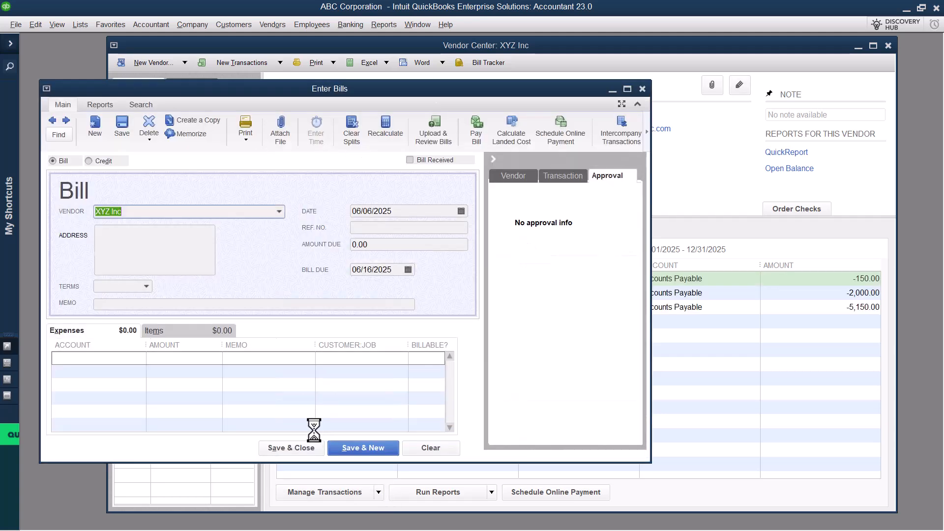
pyautogui.click(274, 211)
pyautogui.click(279, 212)
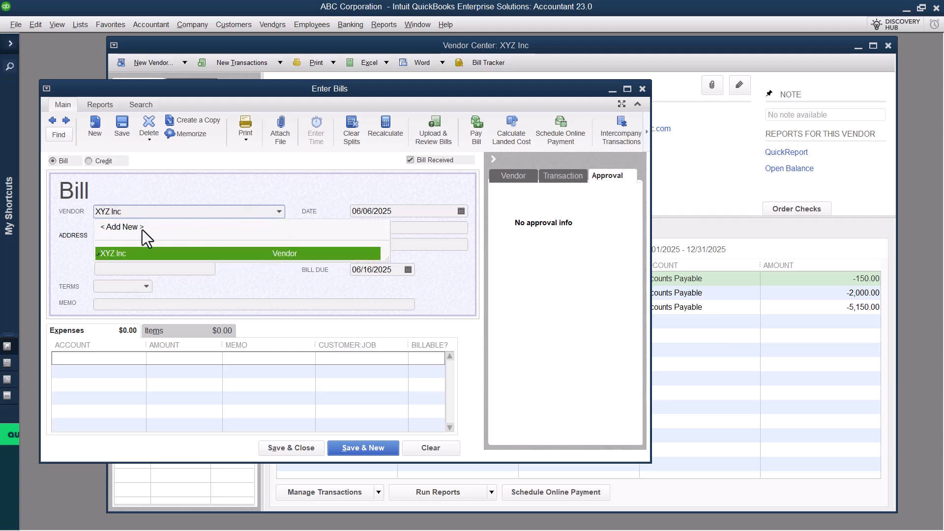
pyautogui.click(125, 250)
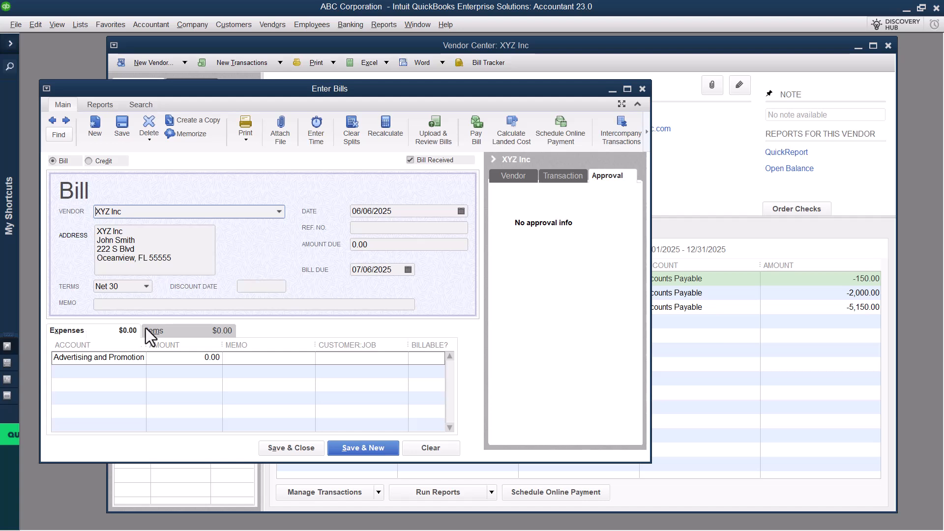
pyautogui.click(168, 328)
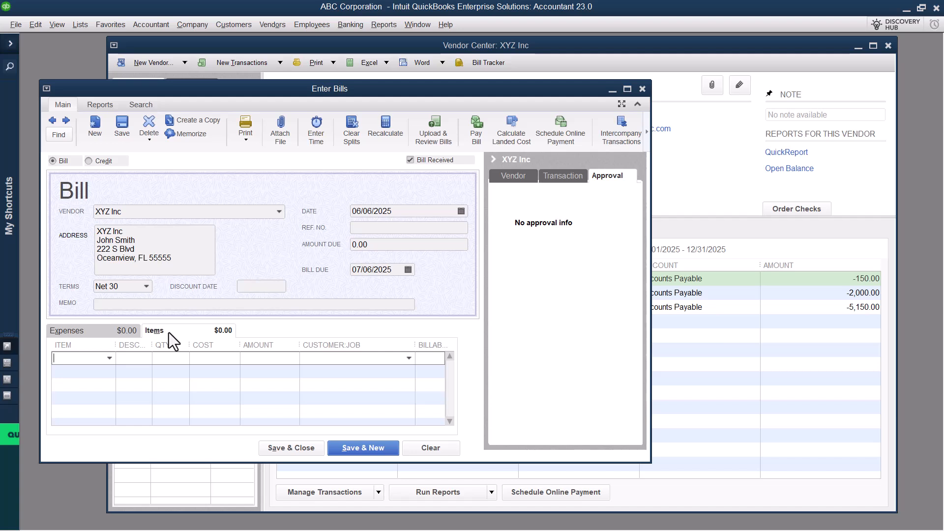
pyautogui.click(114, 336)
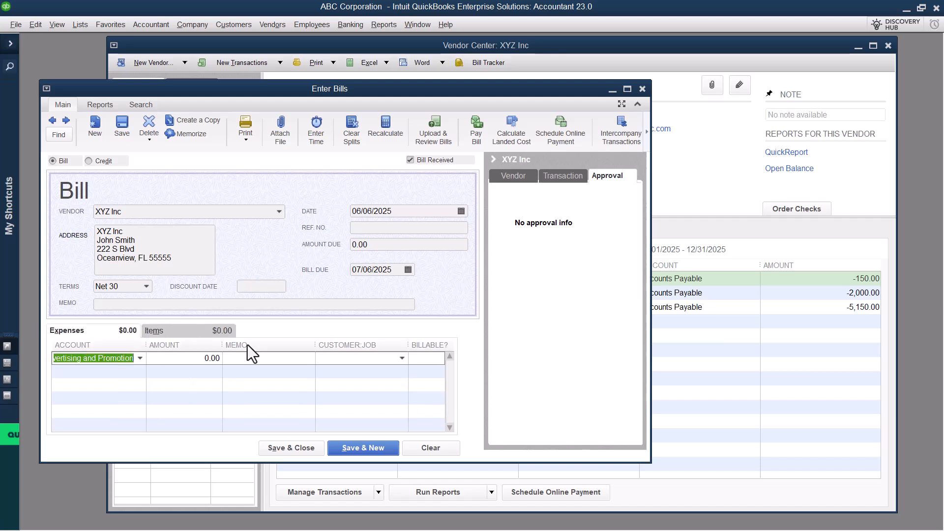
pyautogui.click(643, 89)
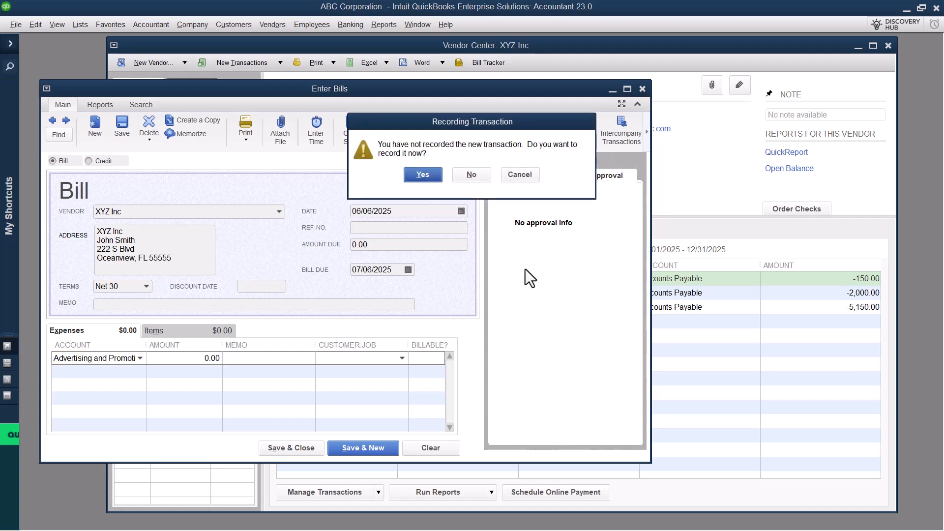
pyautogui.click(468, 176)
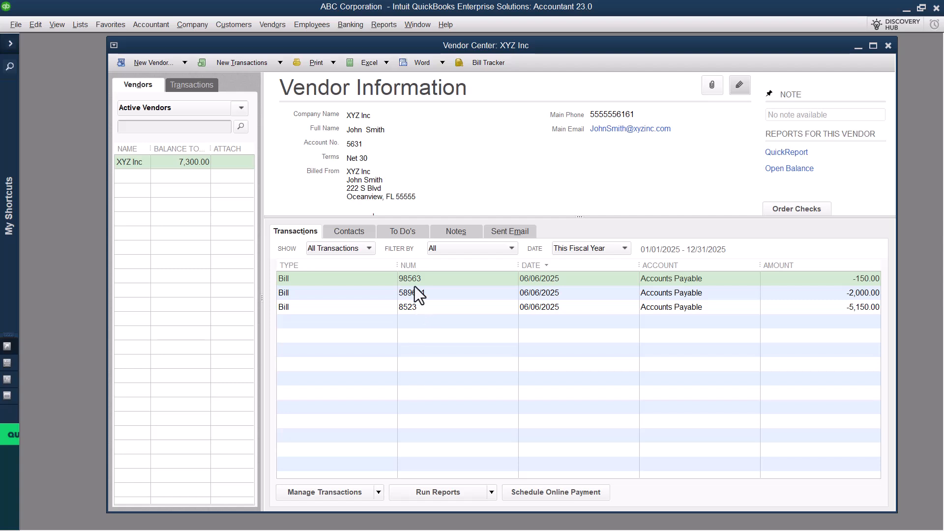
# Step: Open bill 8523 from XYZ Inc's transaction list to review it, and close it again
pyautogui.doubleClick(417, 308)
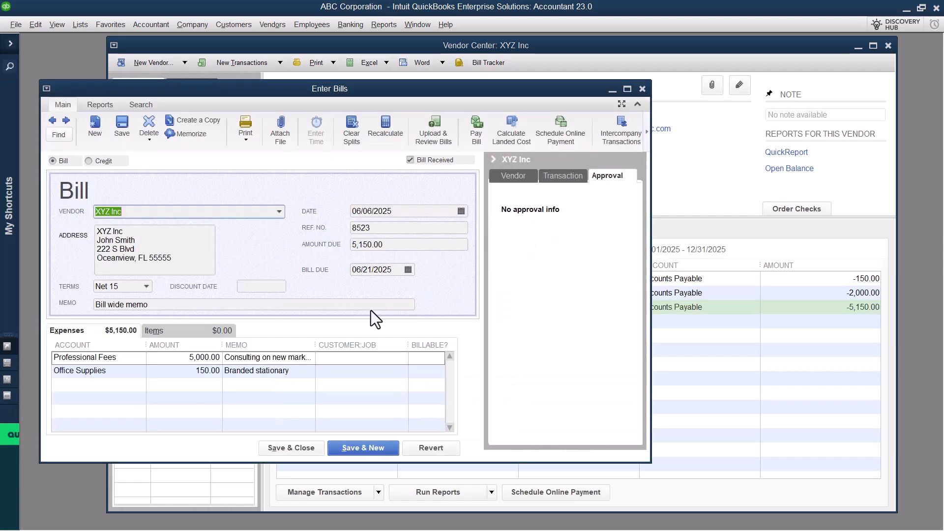
pyautogui.click(643, 90)
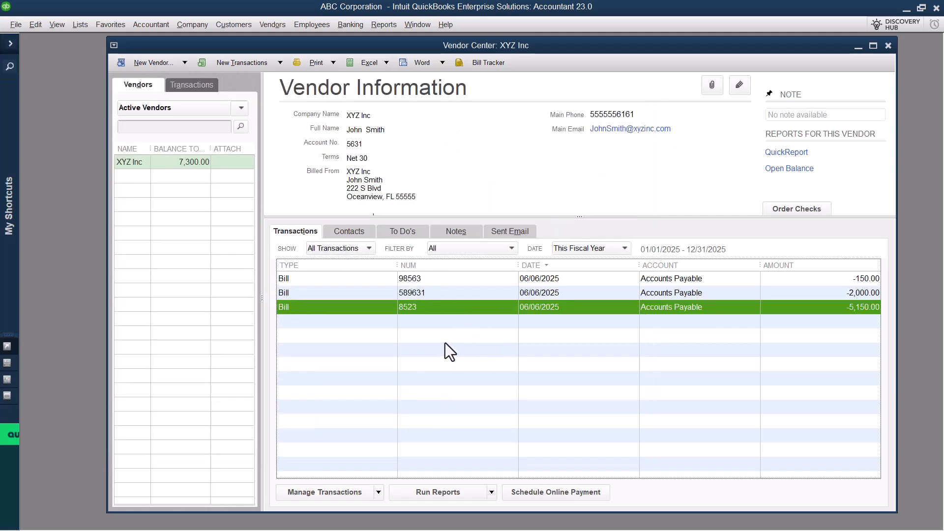
# Step: Open batch transaction entry for Bills & Bill Credits and enlarge its window so all columns fit
pyautogui.click(147, 24)
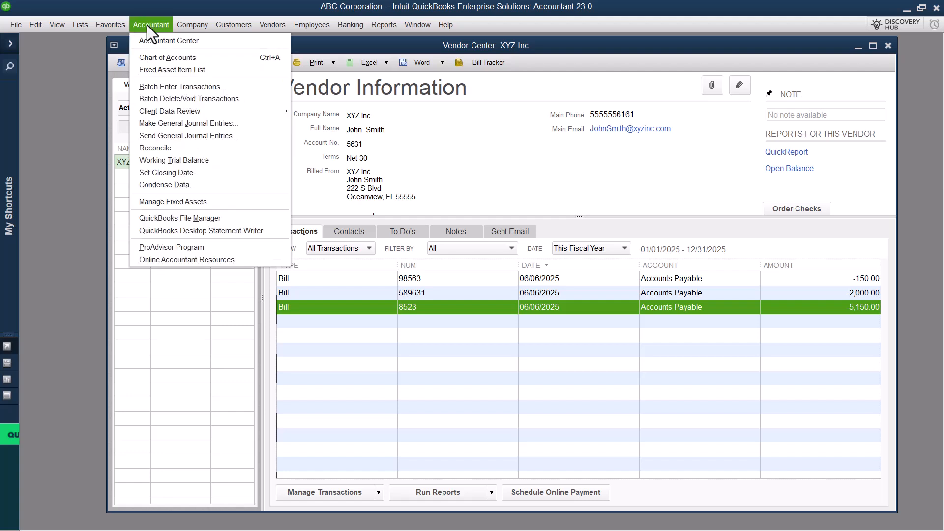
pyautogui.click(156, 86)
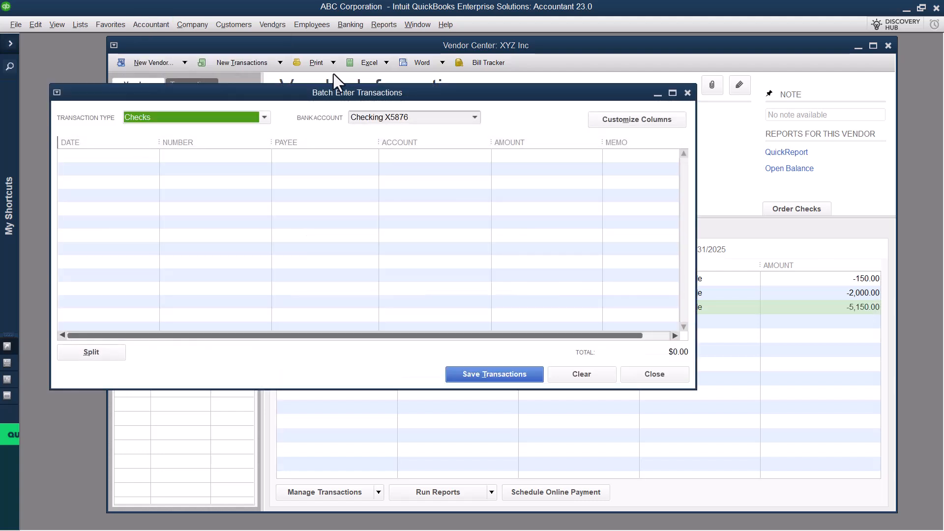
pyautogui.click(264, 118)
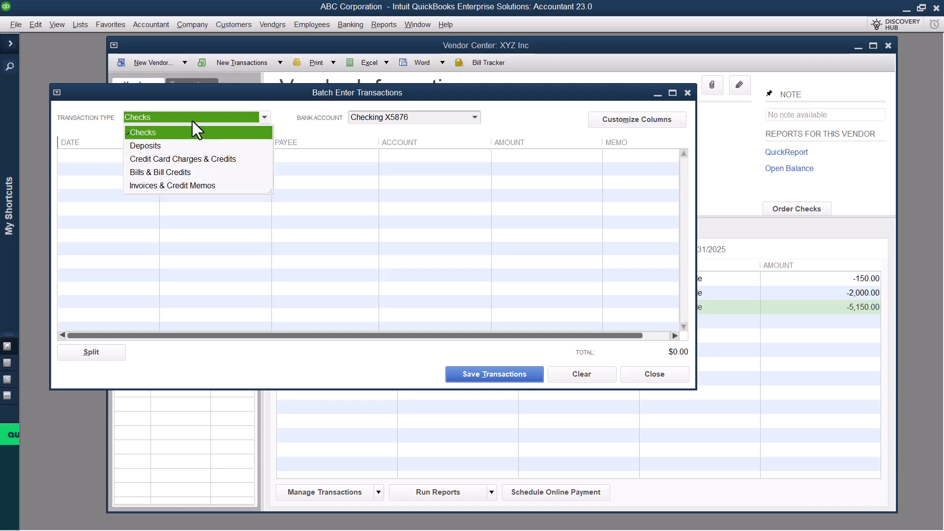
pyautogui.click(161, 172)
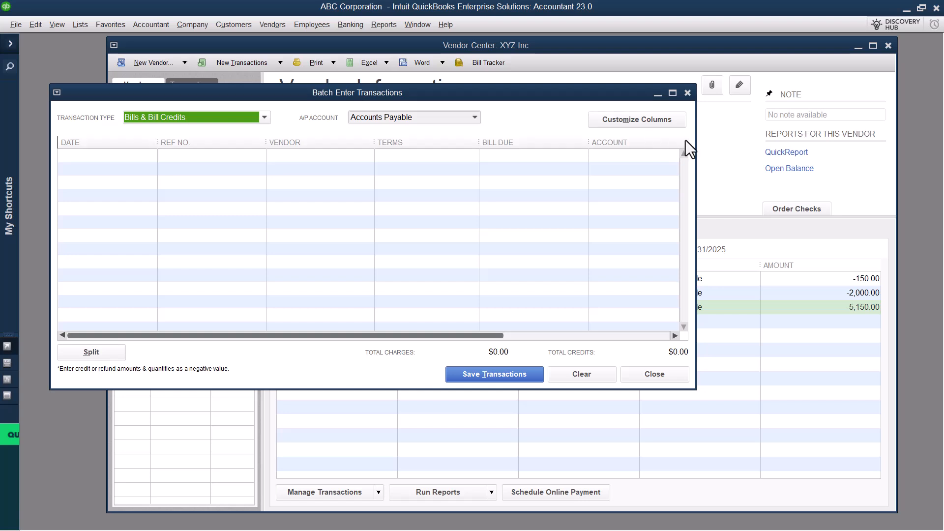
pyautogui.moveTo(695, 135); pyautogui.dragTo(938, 131)
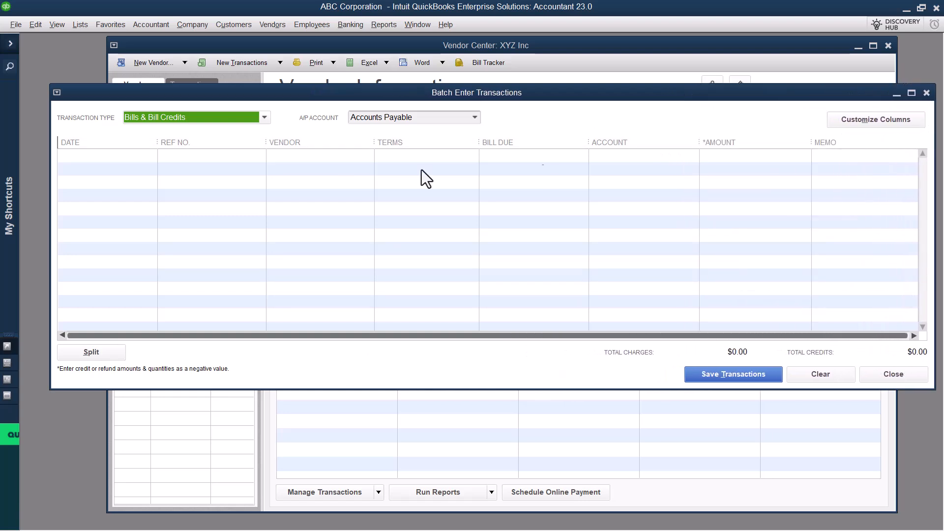
pyautogui.moveTo(168, 96); pyautogui.dragTo(152, 59)
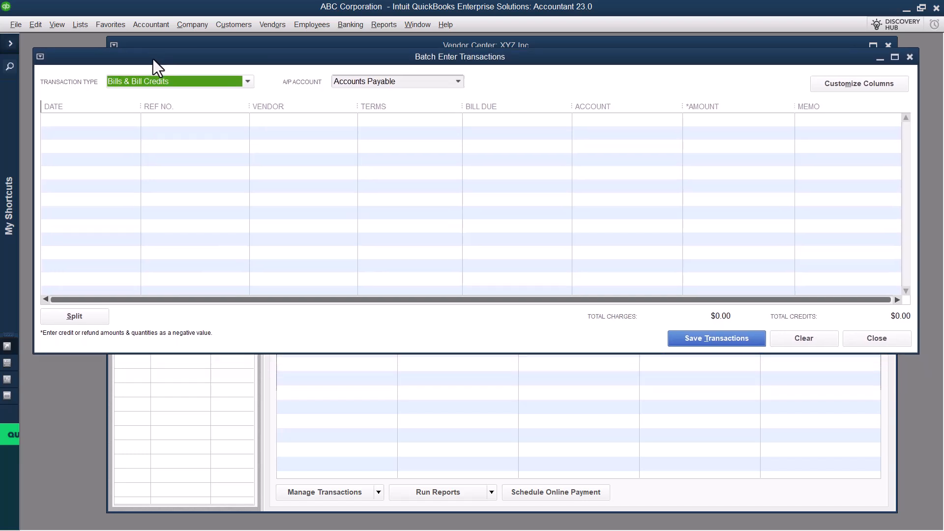
# Step: Start the first batch bill with reference number 87654 and vendor XYZ Inc, keeping the default date, terms and due date
pyautogui.click(137, 119)
pyautogui.click(143, 118)
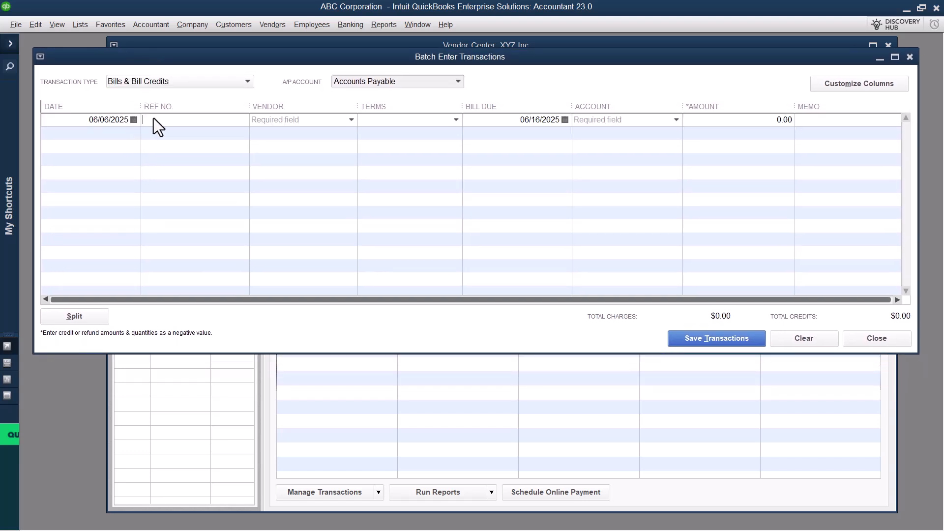
pyautogui.press('Tab')
pyautogui.write('xyz')
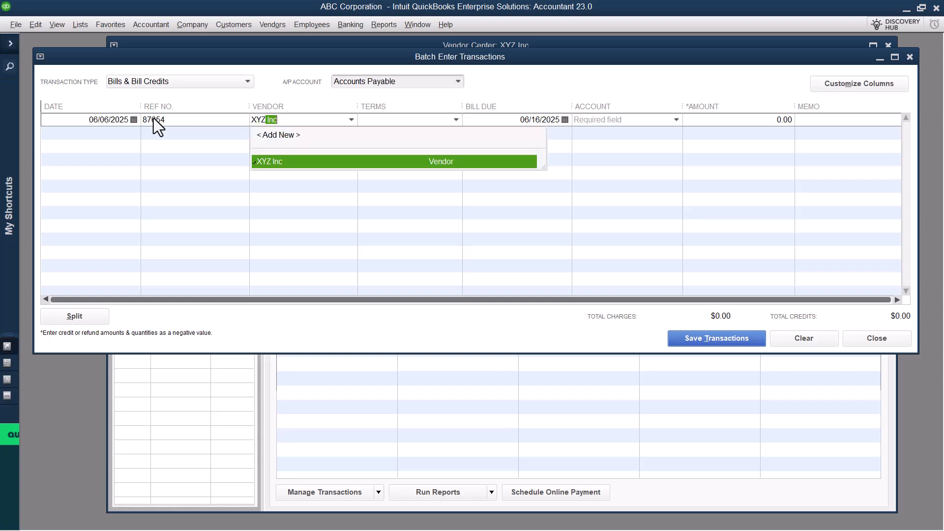
pyautogui.press('Tab')
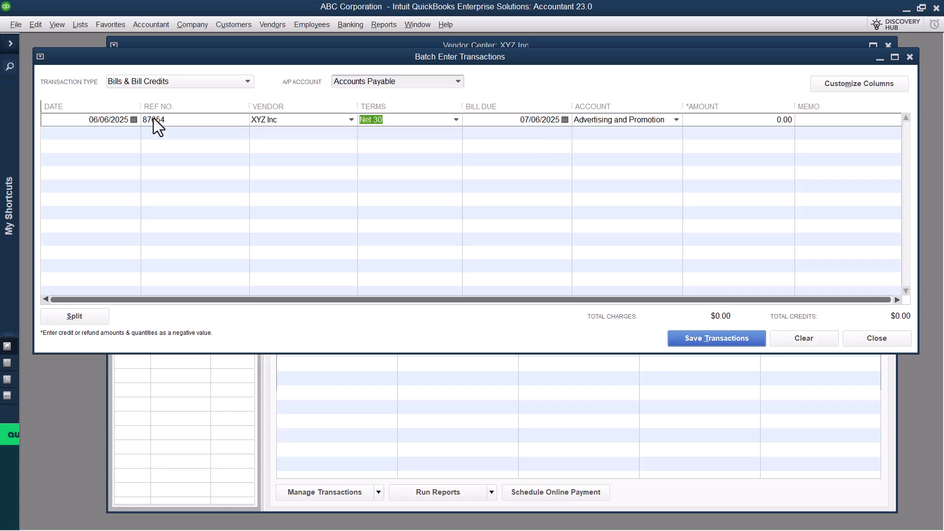
pyautogui.press('Tab')
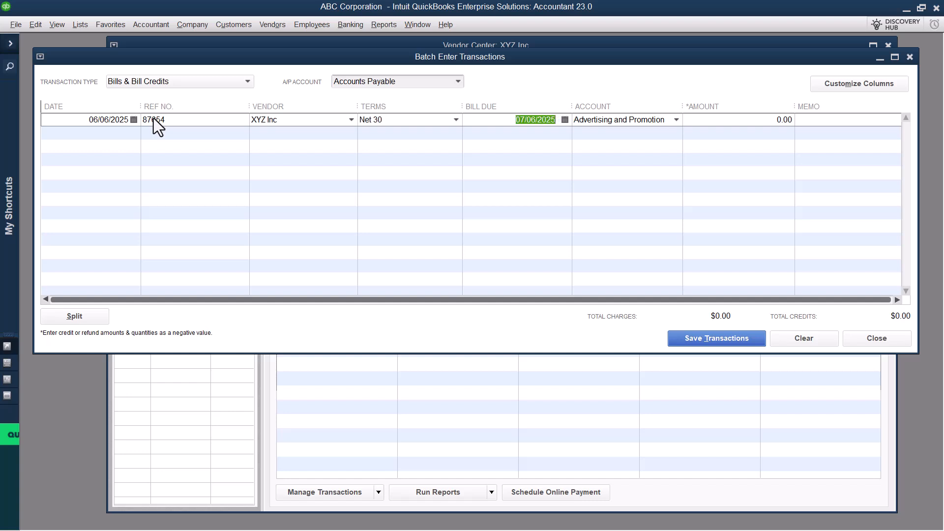
pyautogui.press('Tab')
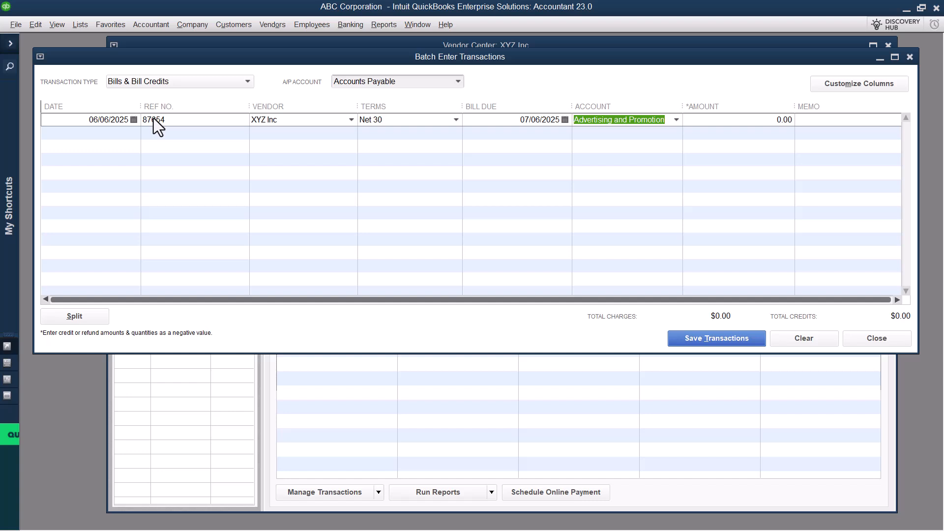
# Step: Assign the first batch bill to Professional Fees with an amount of 600 and the memo "Consulting work"
pyautogui.write('pro')
pyautogui.press('Tab')
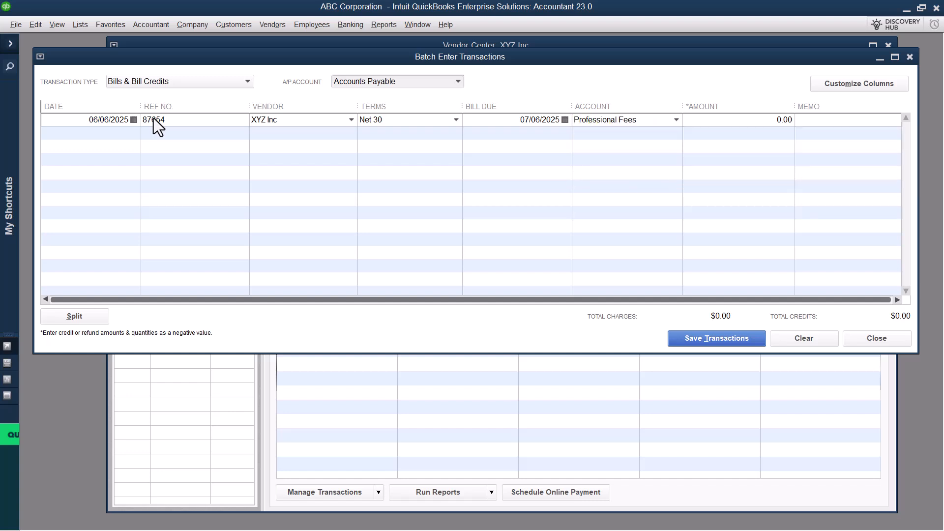
pyautogui.write('600')
pyautogui.press('Tab')
pyautogui.write('Consulting work')
pyautogui.press('Tab')
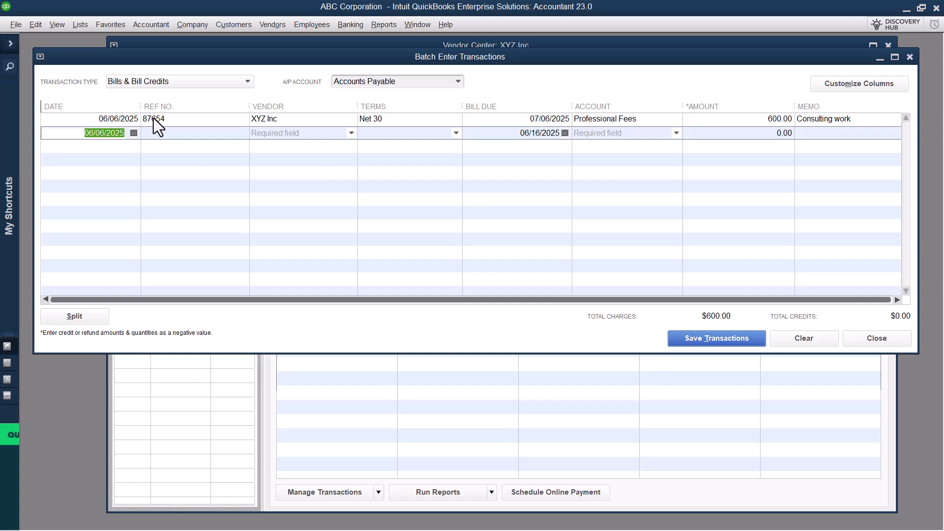
# Step: Add a second batch bill dated 06/07/2025 with reference number 846533, vendor XYZ Inc and Net 15 terms
pyautogui.write('06/07/2025')
pyautogui.press('Tab')
pyautogui.write('3')
pyautogui.press('Tab')
pyautogui.write('XYZ')
pyautogui.press('Tab')
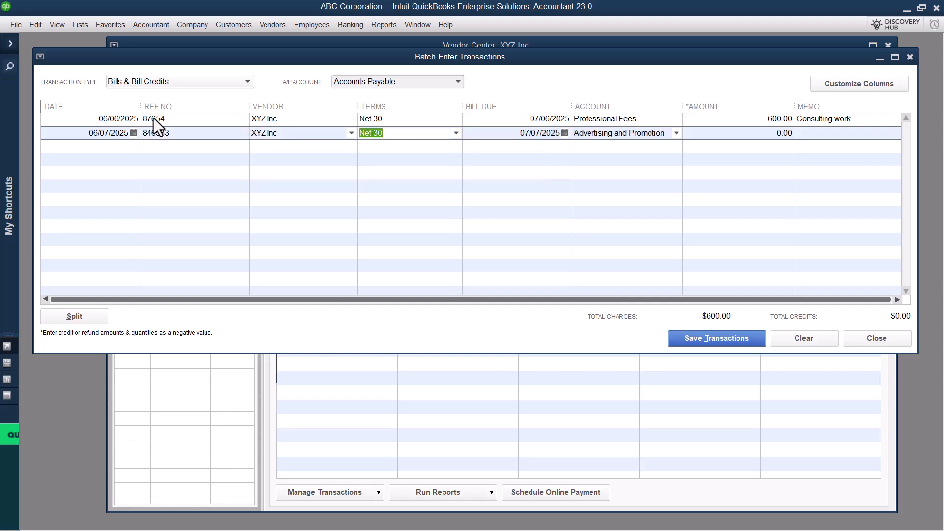
pyautogui.write('Net 15')
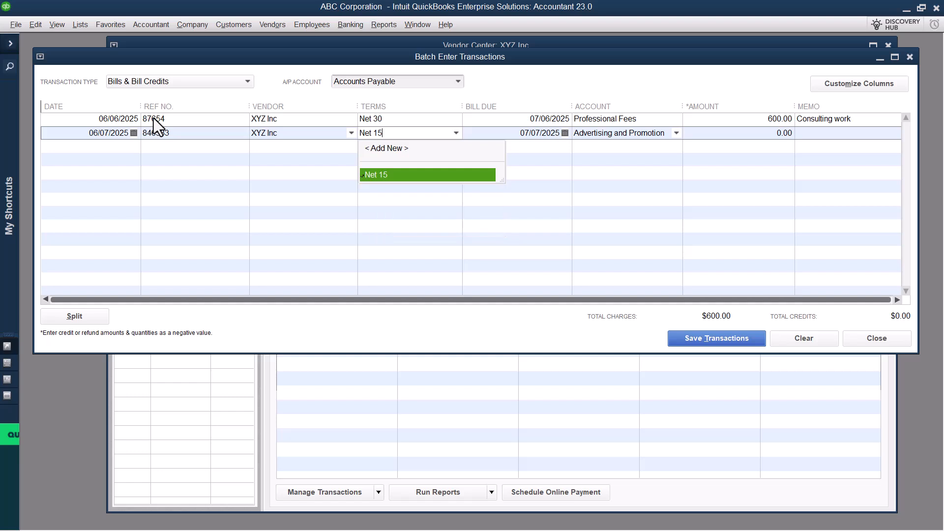
pyautogui.press('Tab')
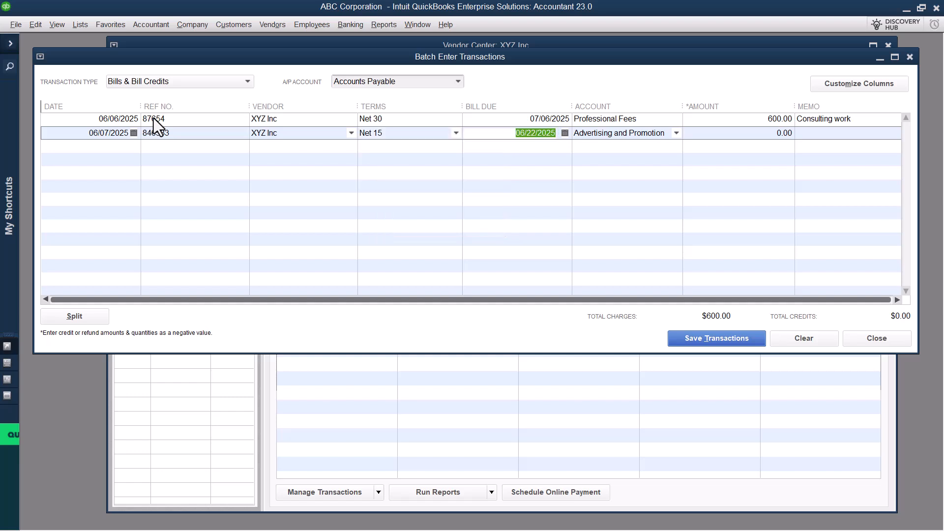
# Step: Keep the second bill's Advertising and Promotion account and enter an amount of 8000 with the memo "advertising campaign for magazine"
pyautogui.press('Tab')
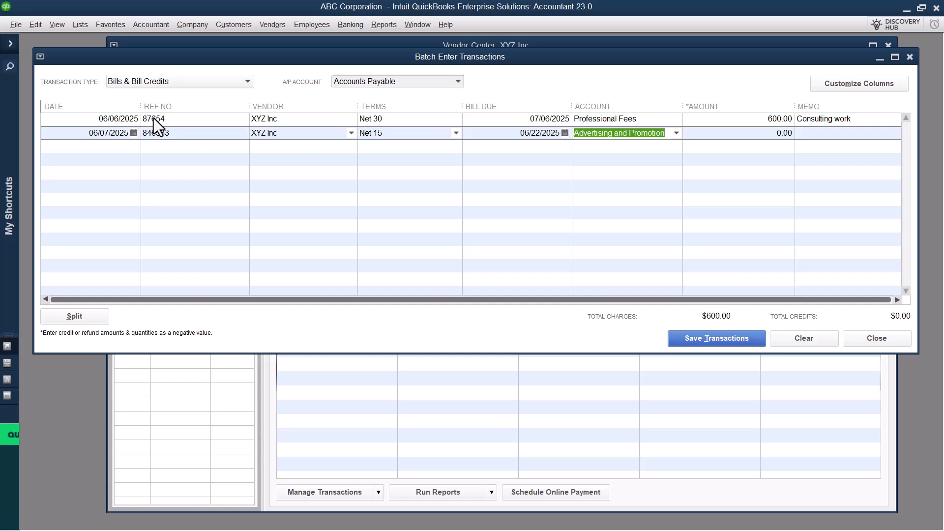
pyautogui.press('Tab')
pyautogui.write('8000')
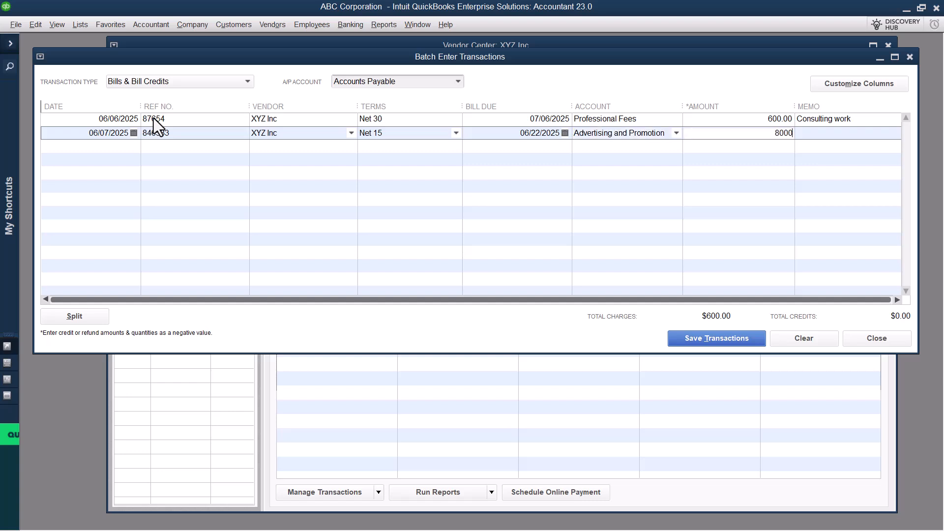
pyautogui.press('Tab')
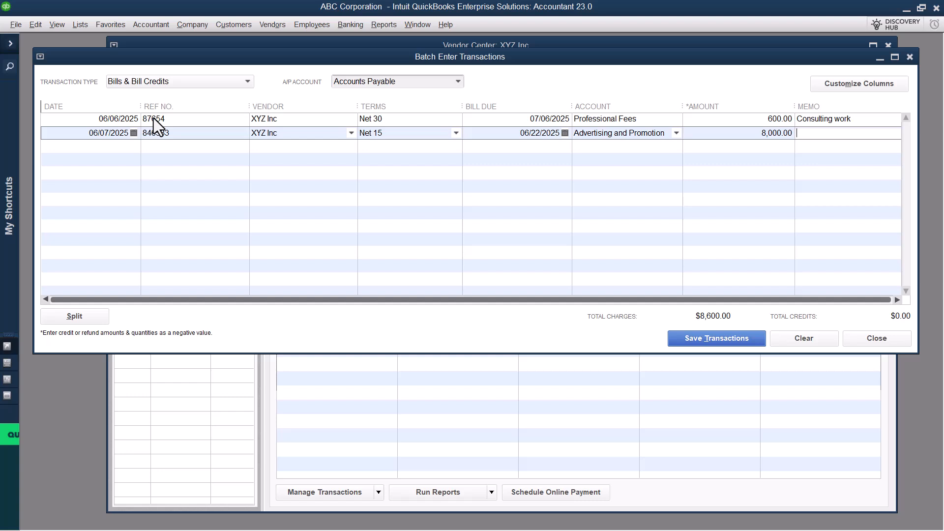
pyautogui.write('advertising camp')
pyautogui.write('aign for maga')
pyautogui.write('zine')
# Step: Save the batch of bills to Accounts Payable and dismiss the confirmation
pyautogui.hotkey('alt', 't')
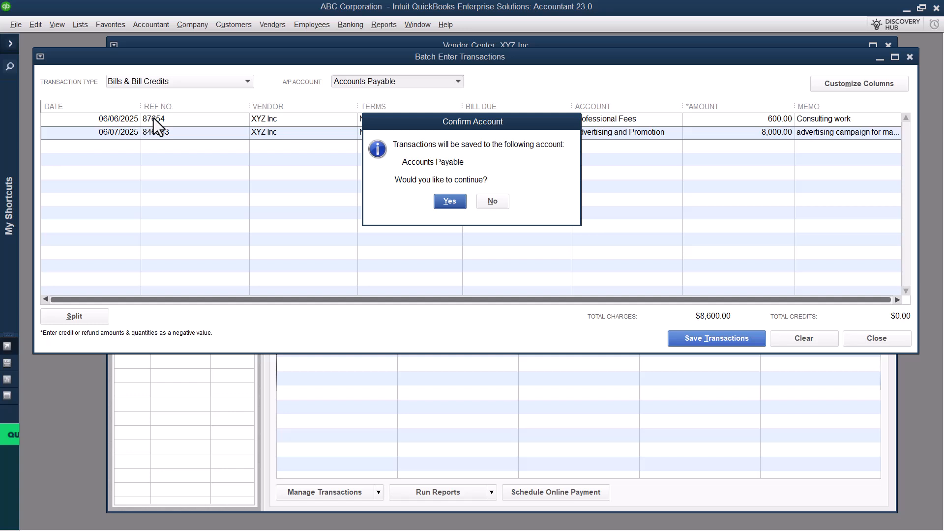
pyautogui.press('Return')
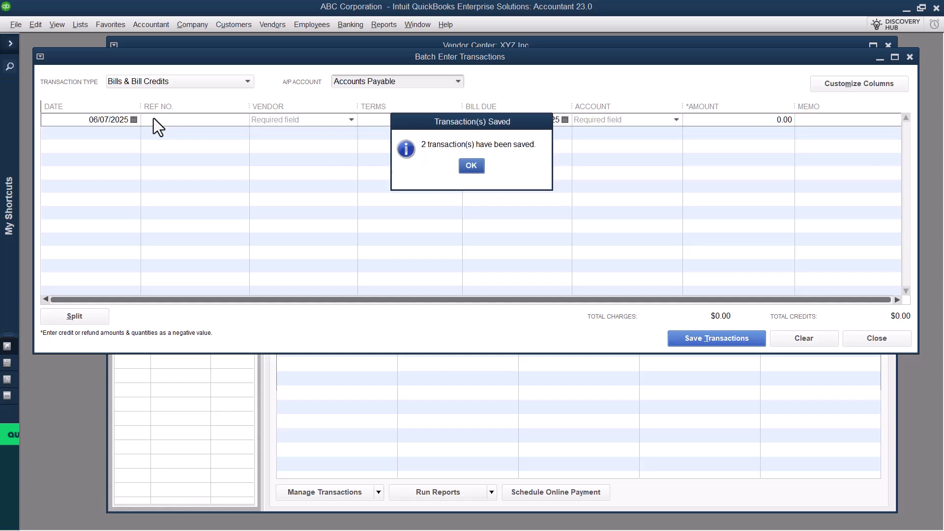
pyautogui.press('Return')
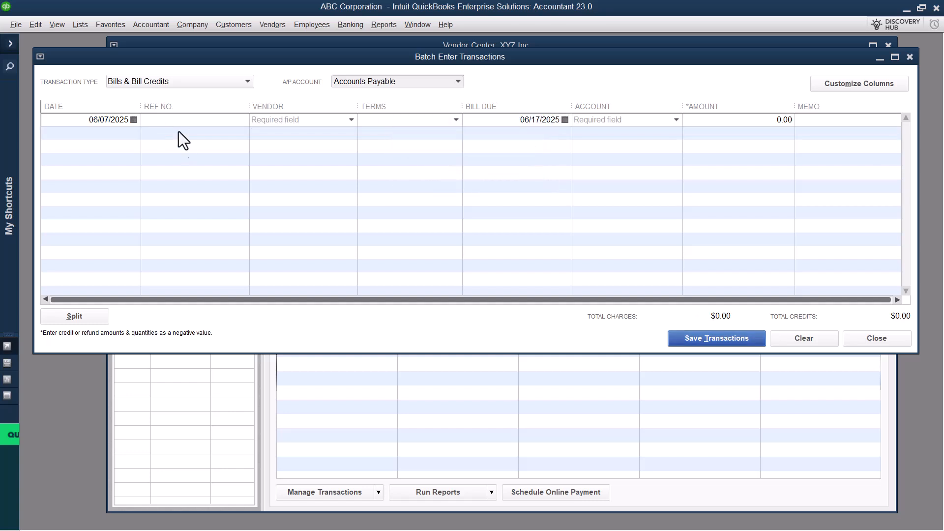
# Step: Return to the Vendor Center, view XYZ Inc's open balance report, and close the report
pyautogui.click(762, 43)
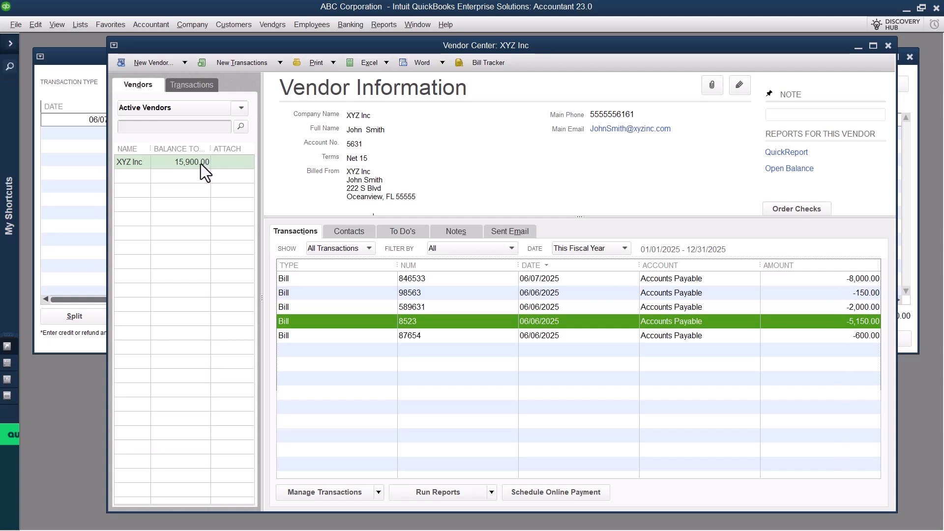
pyautogui.click(801, 173)
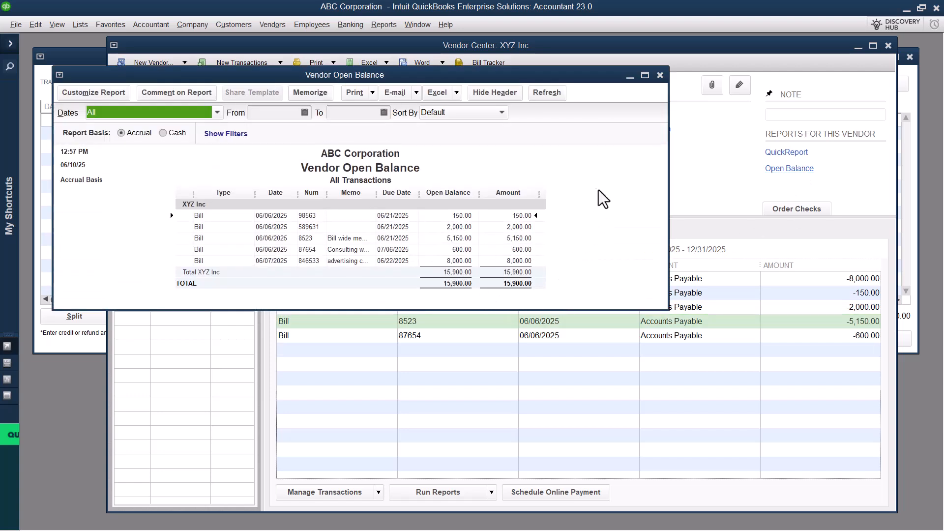
pyautogui.click(660, 75)
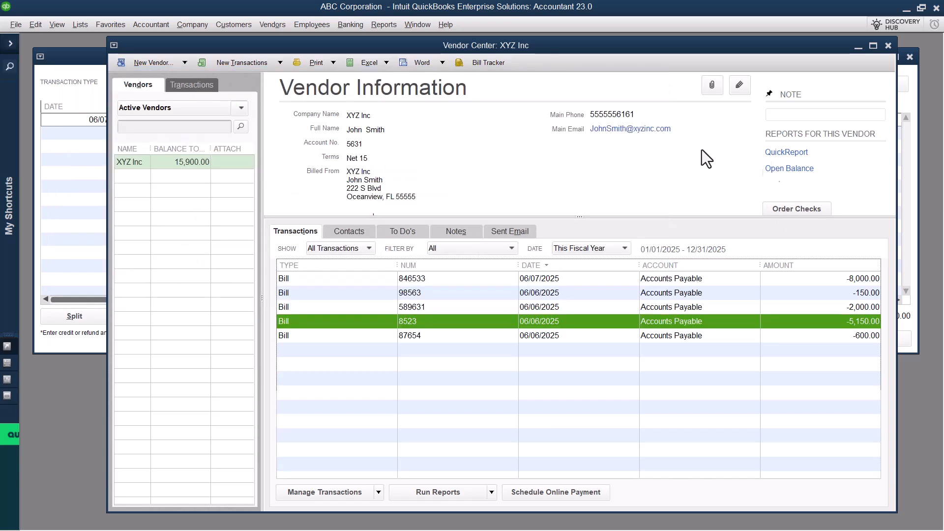